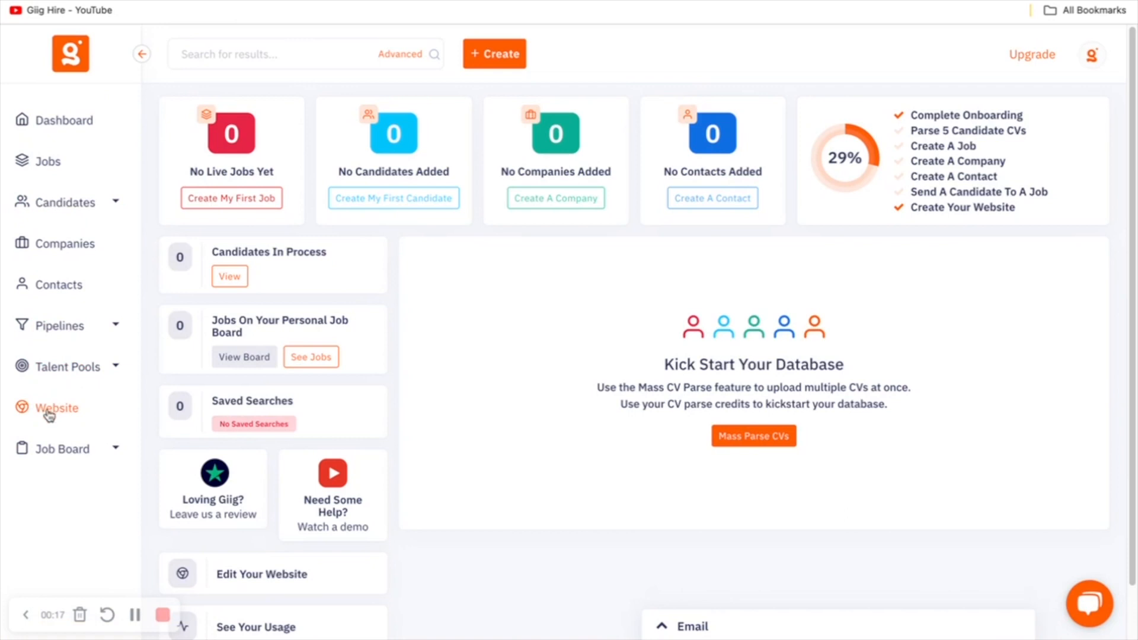
Open the website builder and proceed to the website demo and site creation.
{"action": "left_click", "coordinate": [50, 414]}
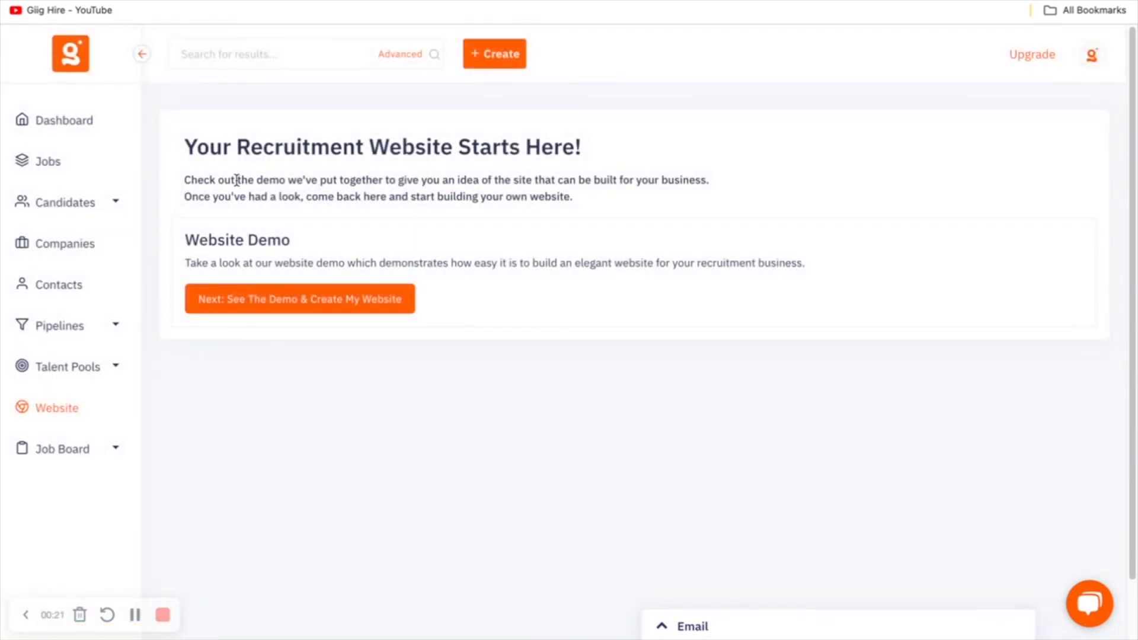
{"action": "left_click_drag", "start_coordinate": [185, 143], "coordinate": [630, 158]}
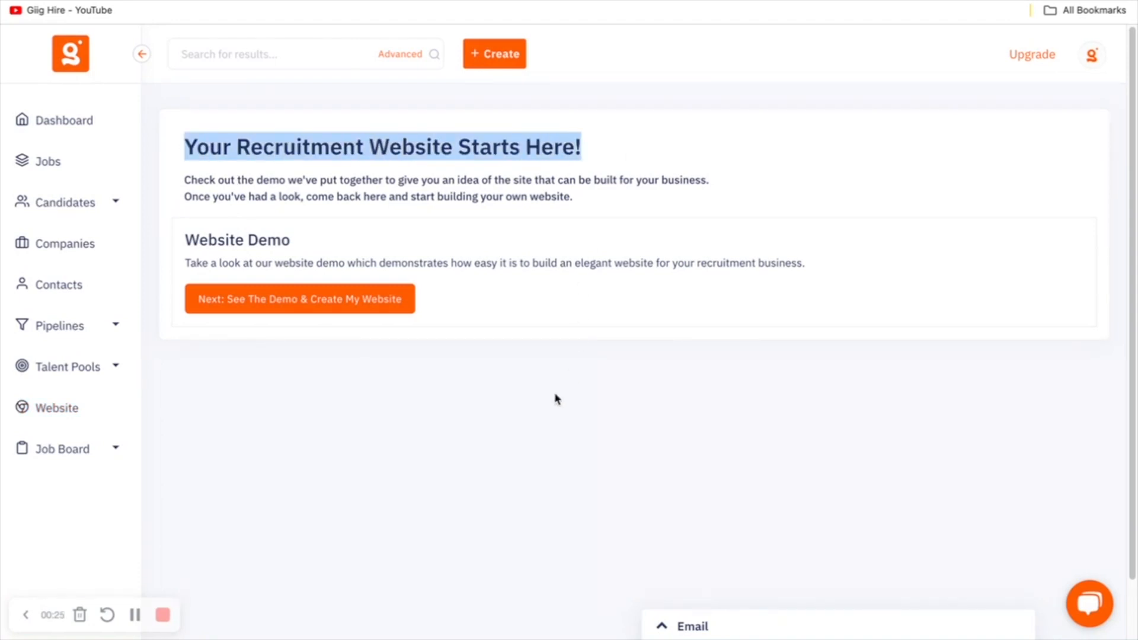
{"action": "left_click", "coordinate": [530, 445]}
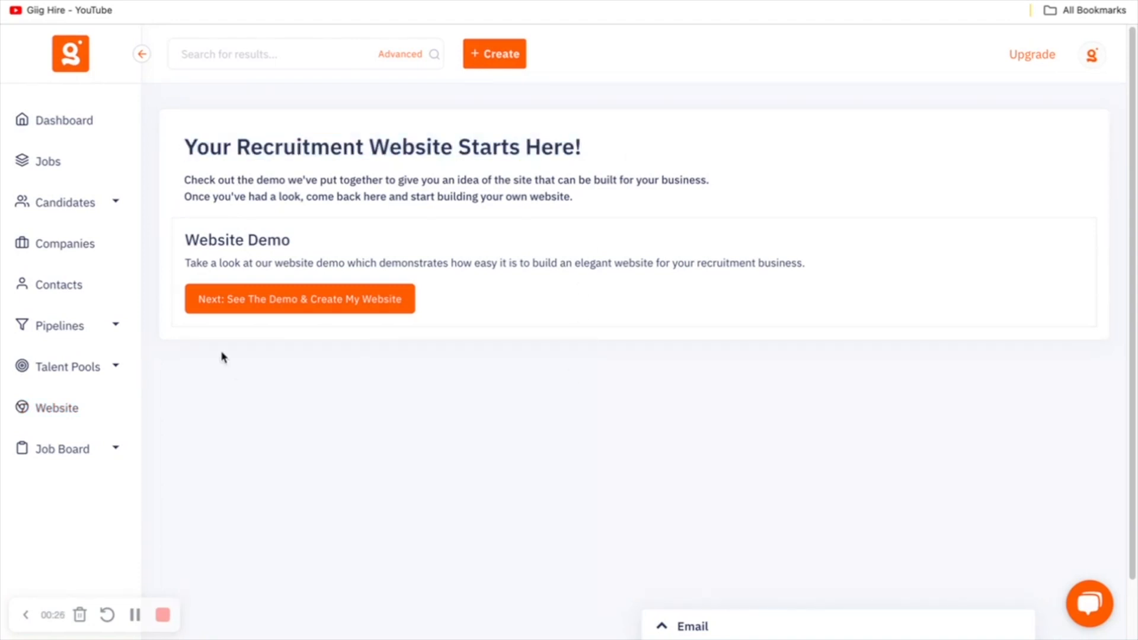
{"action": "left_click", "coordinate": [247, 310]}
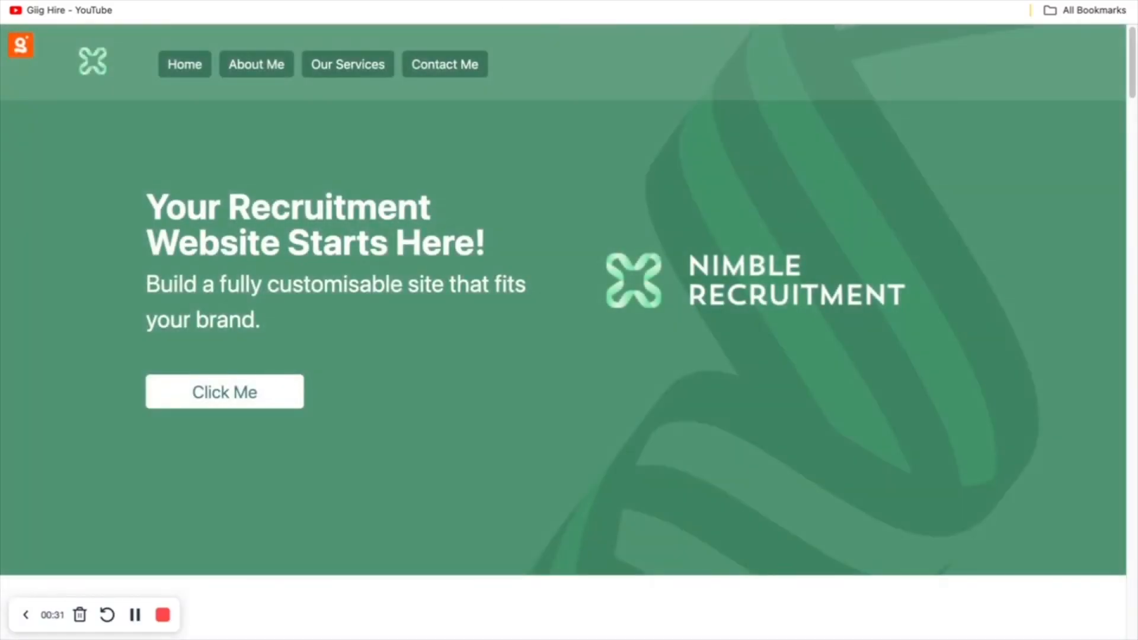
Examine the demo site's header banner, introduction text and live jobs section.
{"action": "scroll", "coordinate": [478, 348], "scroll_direction": "down", "scroll_amount": 1}
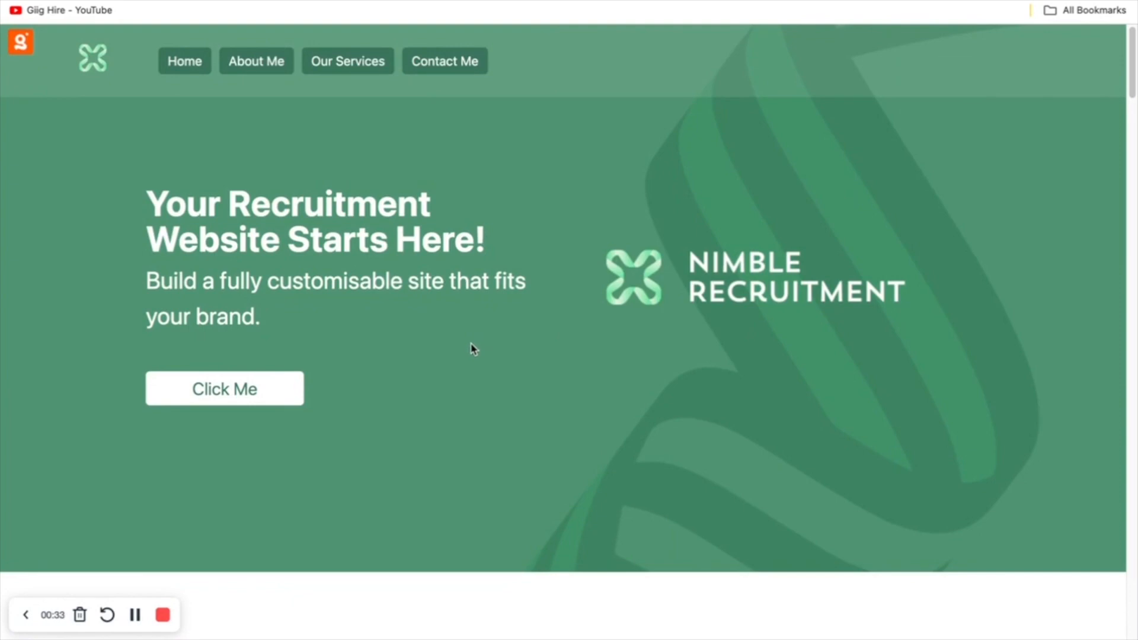
{"action": "scroll", "coordinate": [468, 344], "scroll_direction": "down", "scroll_amount": 1}
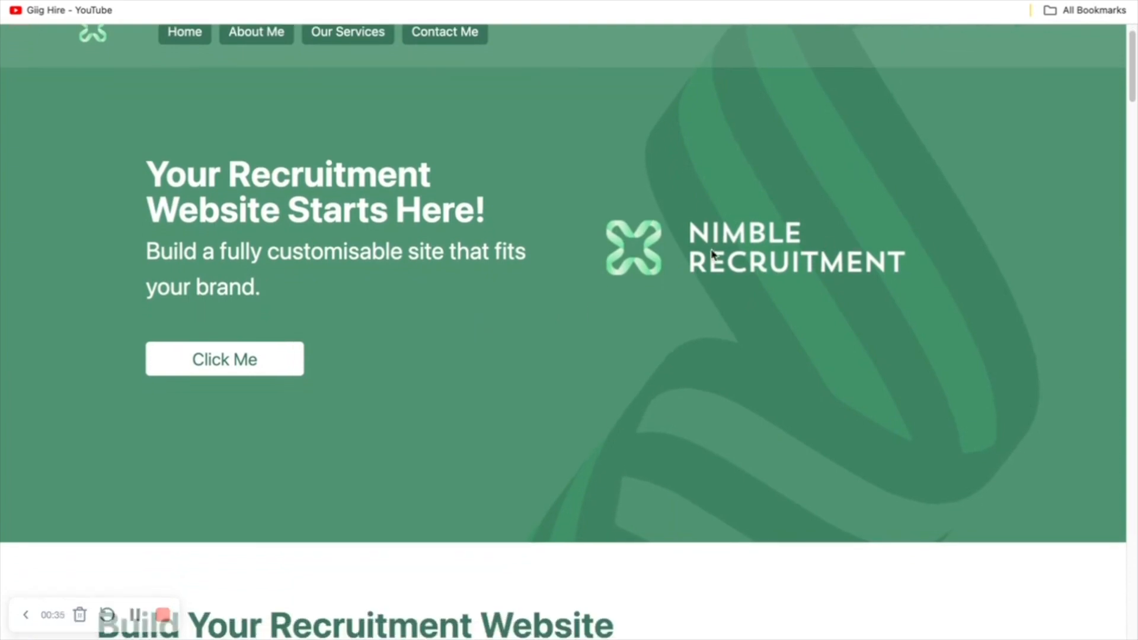
{"action": "scroll", "coordinate": [415, 325], "scroll_direction": "up", "scroll_amount": 2}
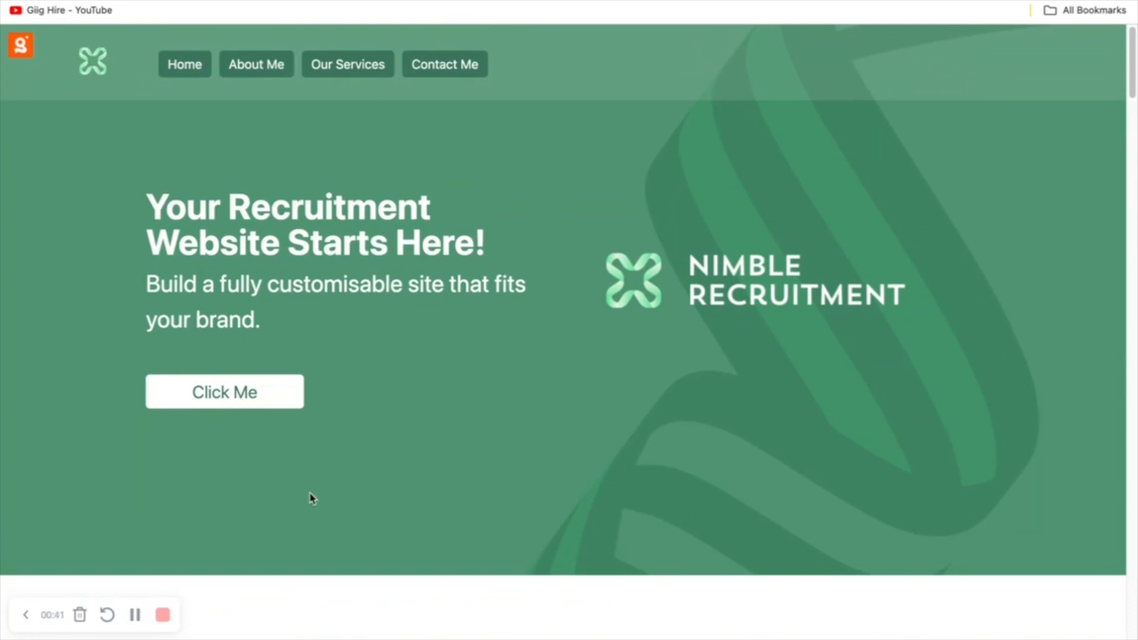
{"action": "scroll", "coordinate": [310, 497], "scroll_direction": "down", "scroll_amount": 5}
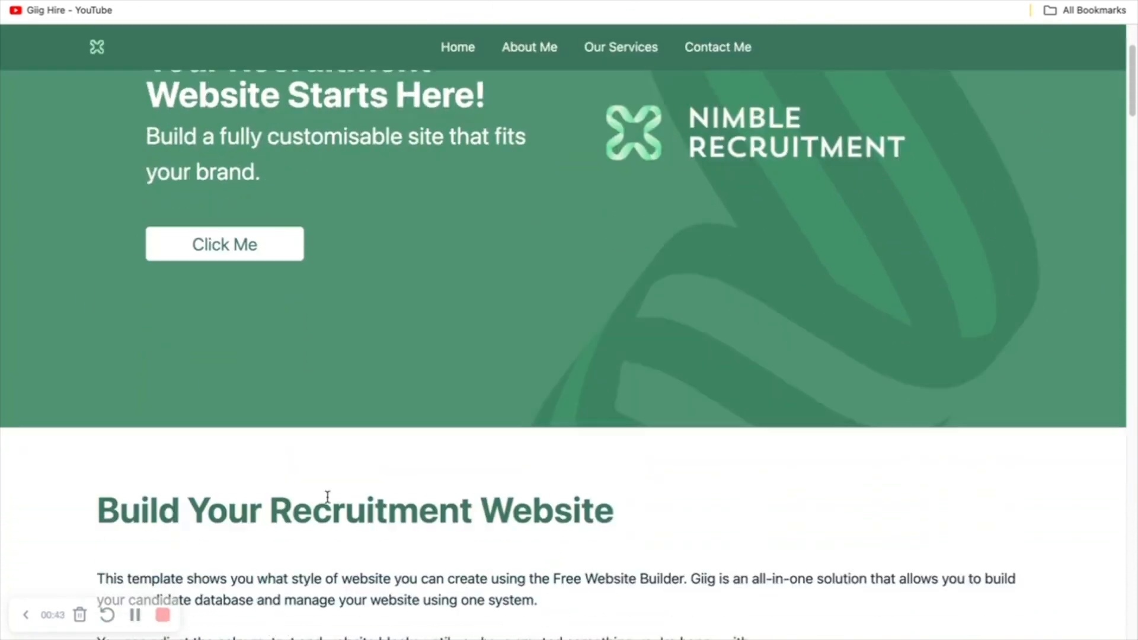
{"action": "scroll", "coordinate": [402, 493], "scroll_direction": "down", "scroll_amount": 3}
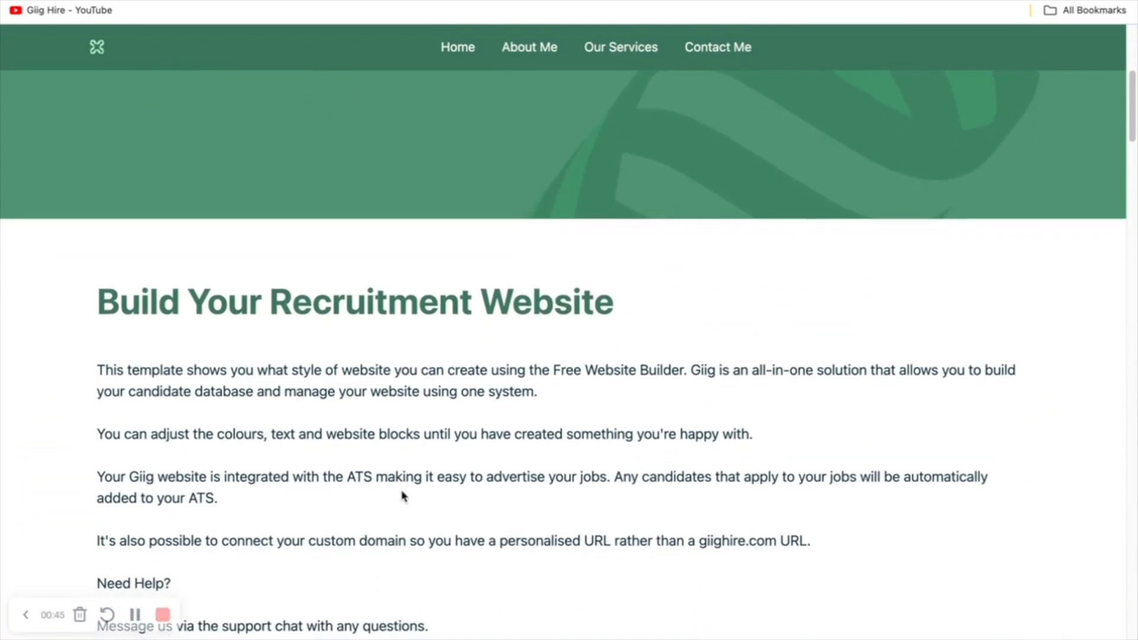
{"action": "scroll", "coordinate": [402, 492], "scroll_direction": "down", "scroll_amount": 5}
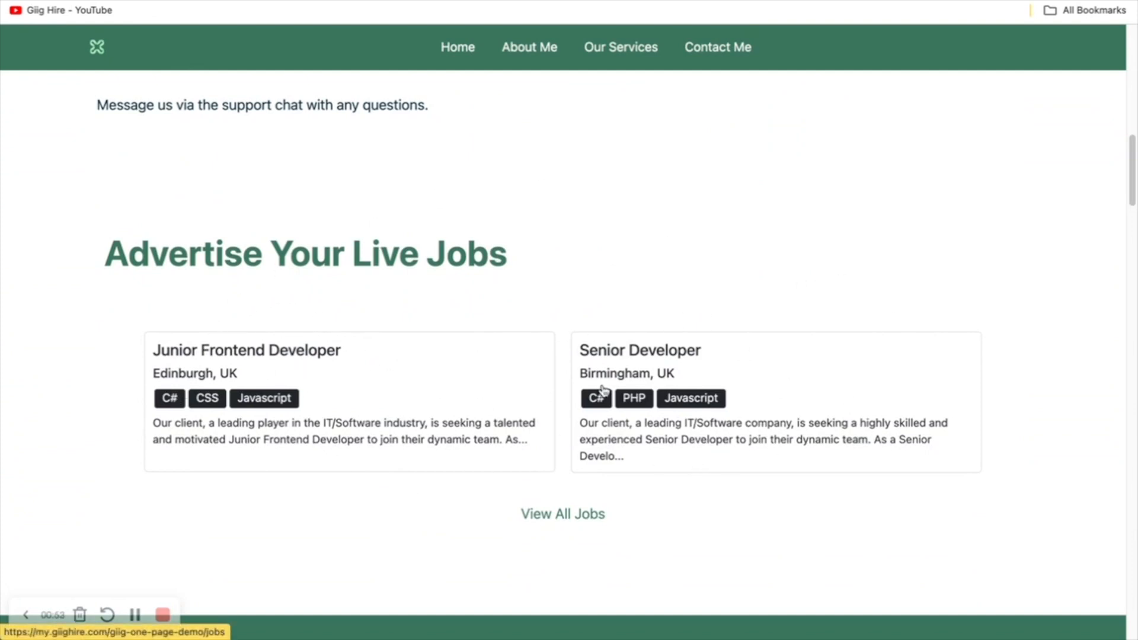
{"action": "scroll", "coordinate": [603, 390], "scroll_direction": "down", "scroll_amount": 1}
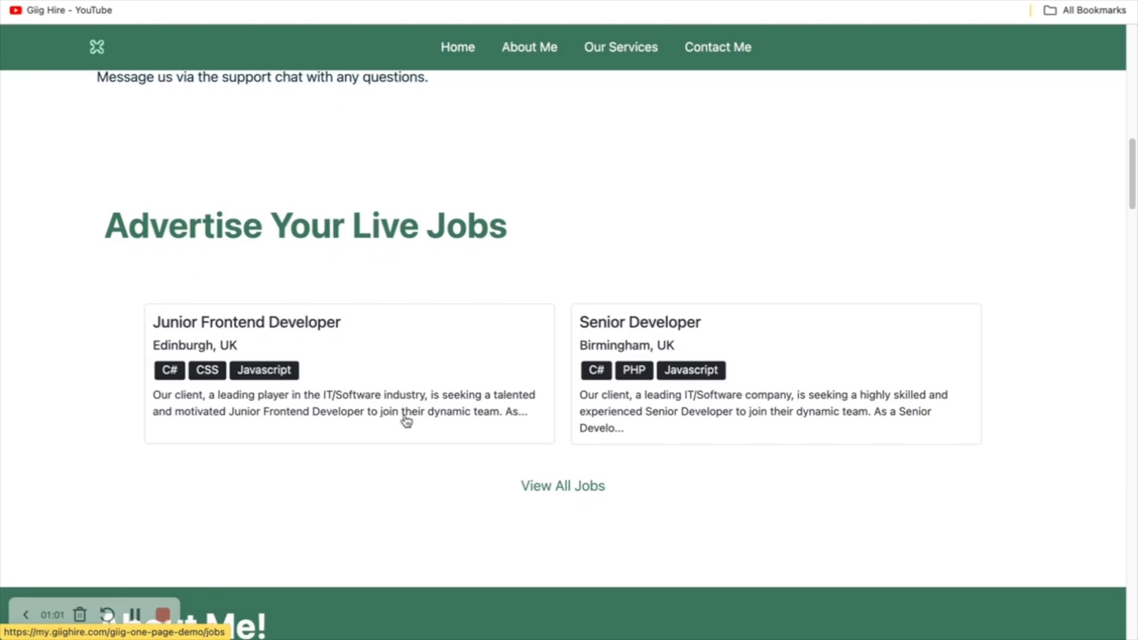
{"action": "scroll", "coordinate": [453, 471], "scroll_direction": "down", "scroll_amount": 3}
{"action": "scroll", "coordinate": [452, 473], "scroll_direction": "down", "scroll_amount": 5}
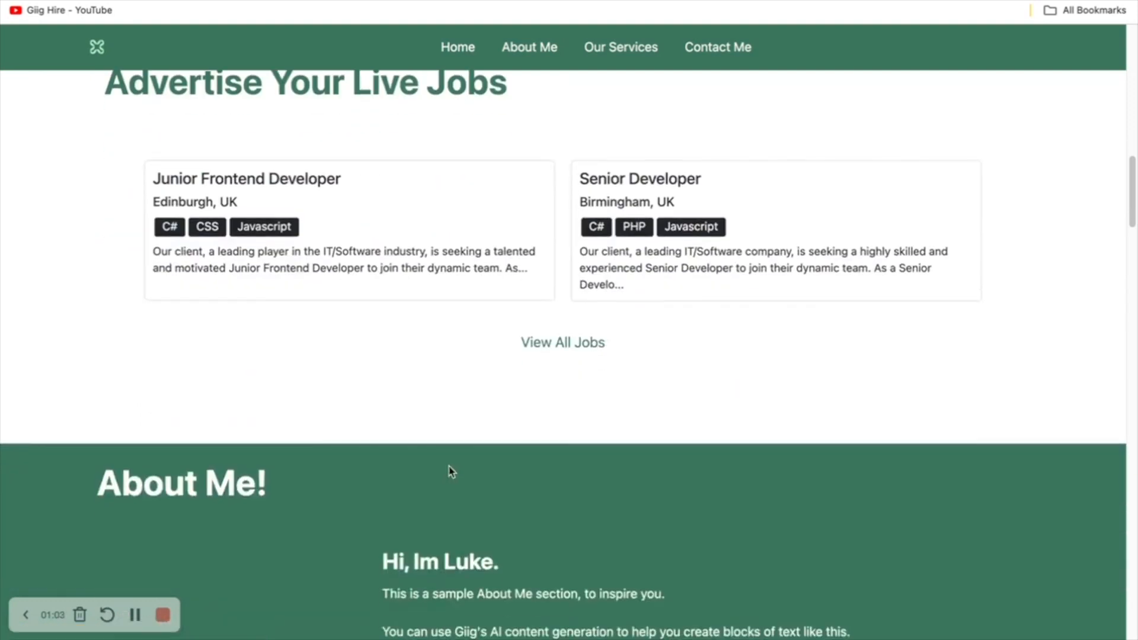
Examine the demo site's About Me, services, custom domain, design help, testimonials and contact sections.
{"action": "scroll", "coordinate": [450, 468], "scroll_direction": "down", "scroll_amount": 7}
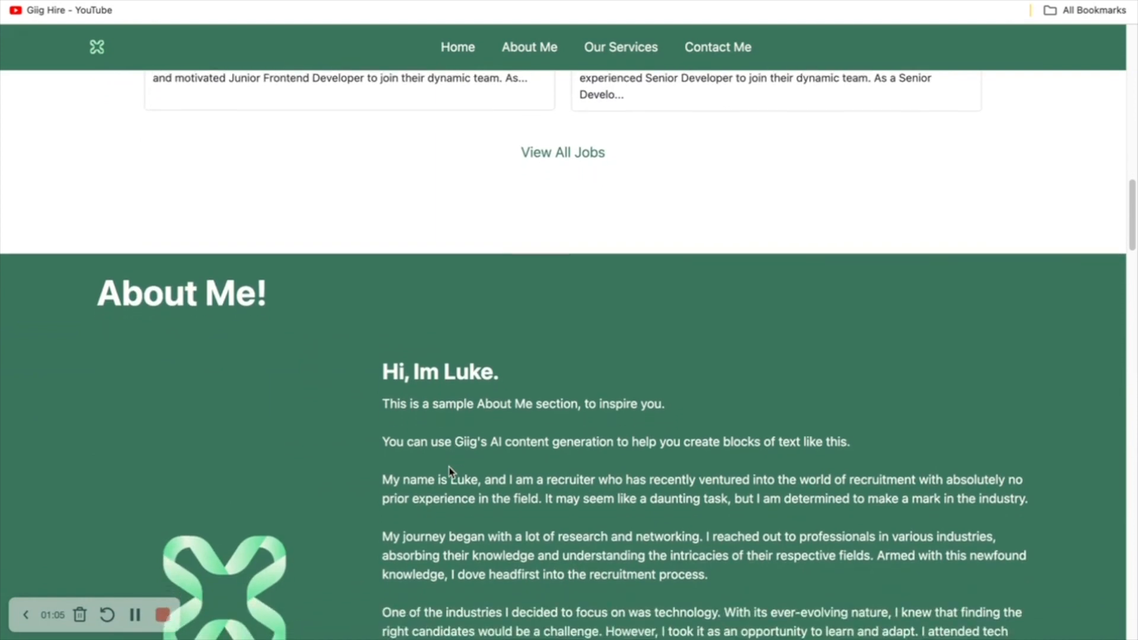
{"action": "scroll", "coordinate": [449, 467], "scroll_direction": "down", "scroll_amount": 15}
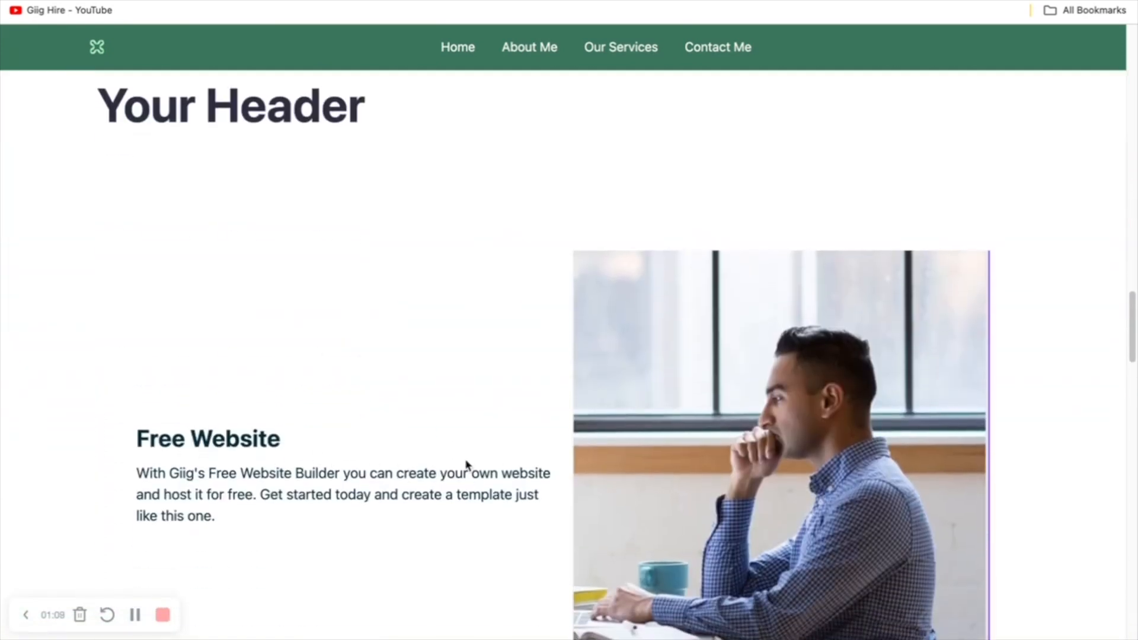
{"action": "scroll", "coordinate": [506, 465], "scroll_direction": "down", "scroll_amount": 5}
{"action": "scroll", "coordinate": [504, 466], "scroll_direction": "down", "scroll_amount": 11}
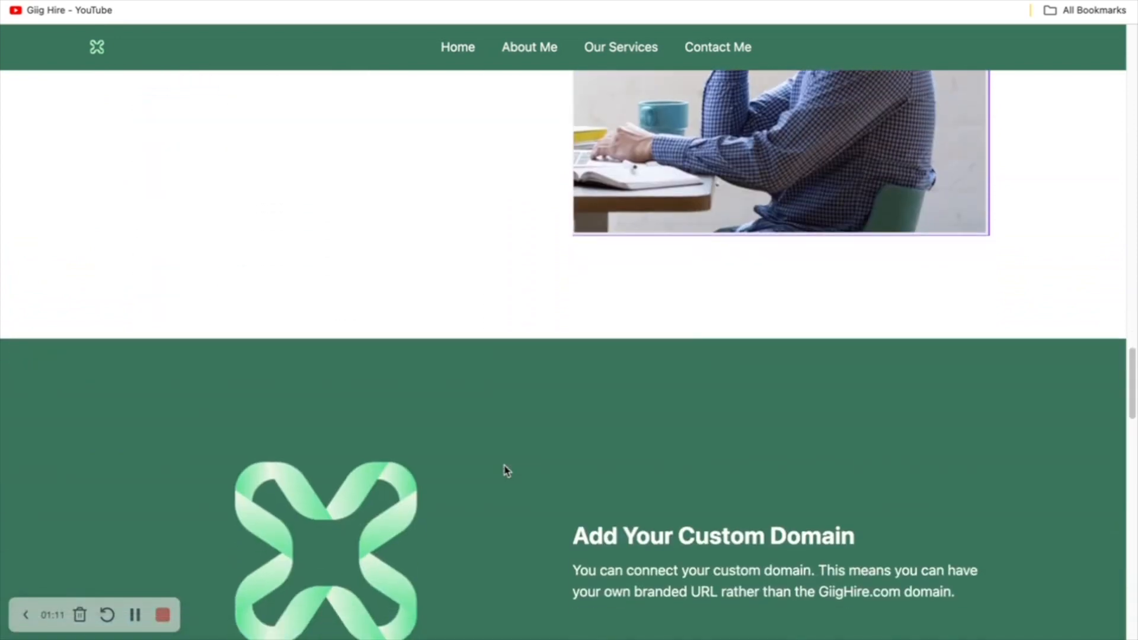
{"action": "scroll", "coordinate": [521, 431], "scroll_direction": "down", "scroll_amount": 10}
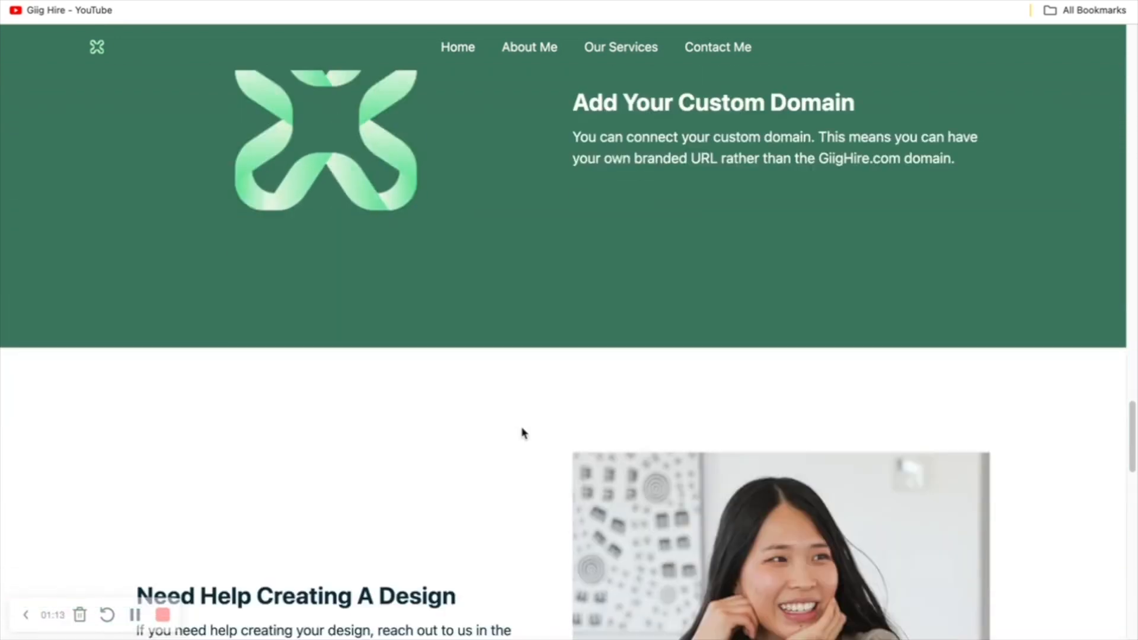
{"action": "scroll", "coordinate": [524, 435], "scroll_direction": "down", "scroll_amount": 3}
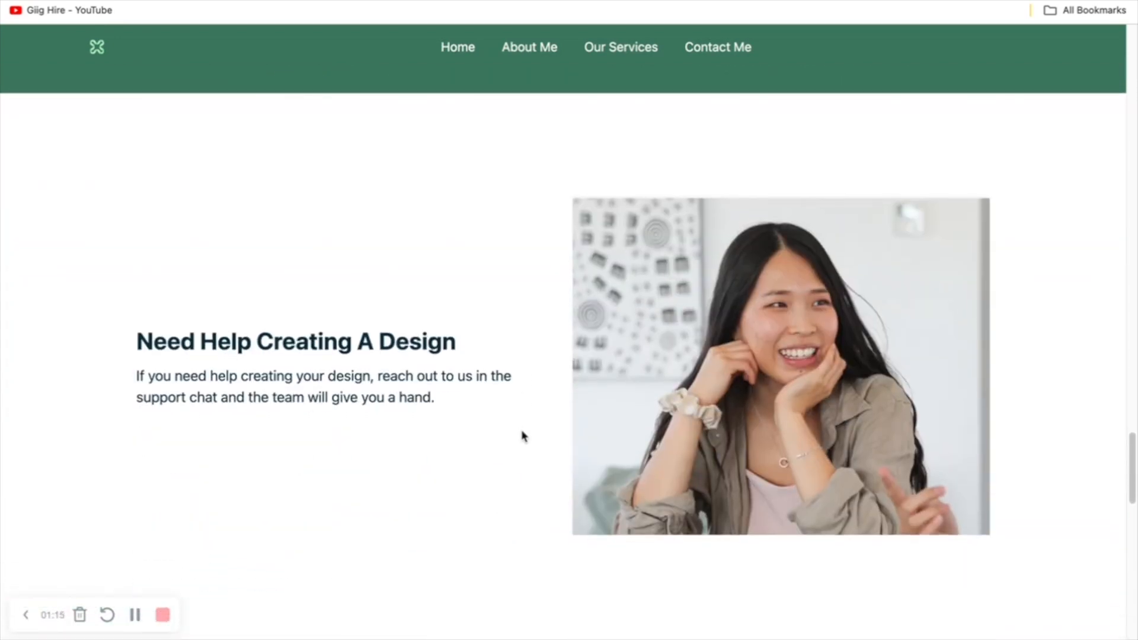
{"action": "scroll", "coordinate": [514, 437], "scroll_direction": "down", "scroll_amount": 2}
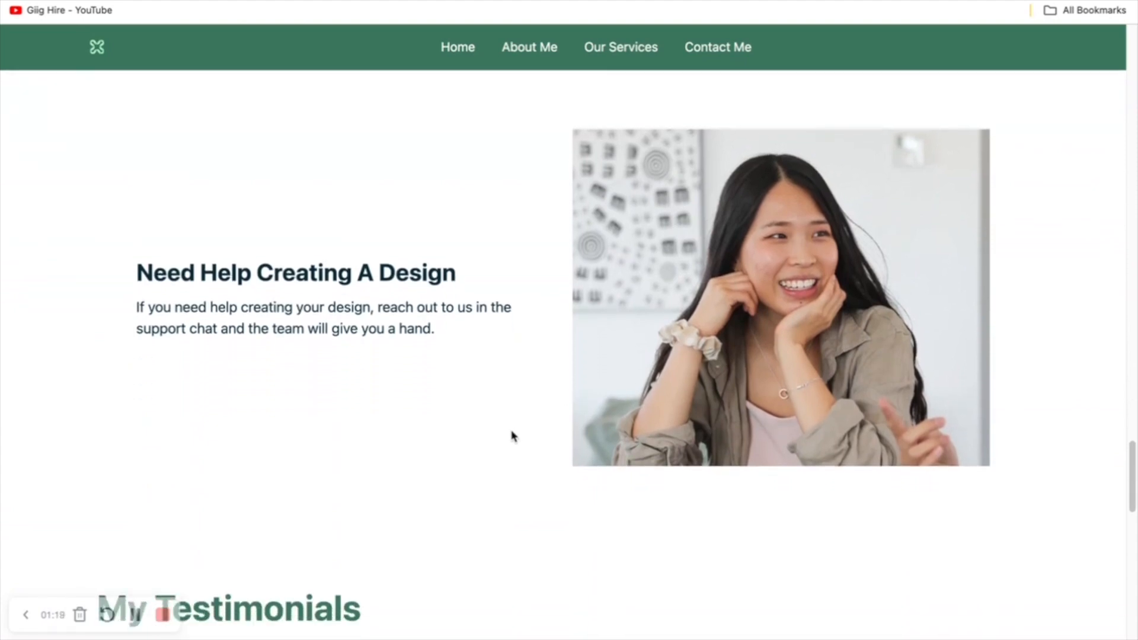
{"action": "scroll", "coordinate": [513, 437], "scroll_direction": "down", "scroll_amount": 10}
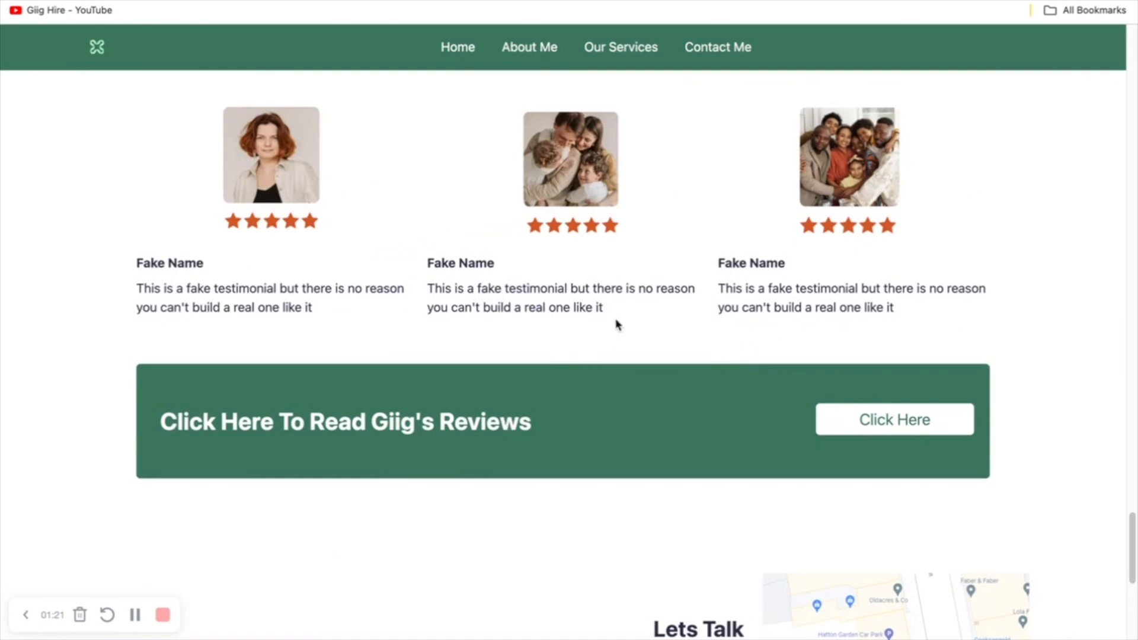
{"action": "scroll", "coordinate": [617, 324], "scroll_direction": "up", "scroll_amount": 2}
{"action": "scroll", "coordinate": [582, 376], "scroll_direction": "down", "scroll_amount": 1}
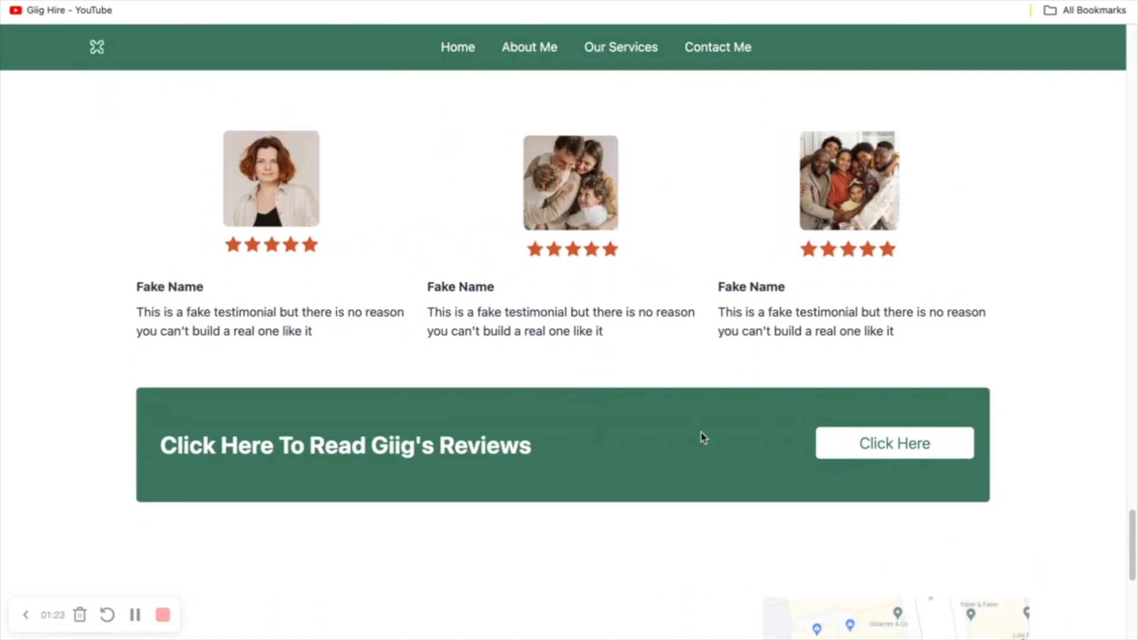
{"action": "scroll", "coordinate": [871, 447], "scroll_direction": "down", "scroll_amount": 5}
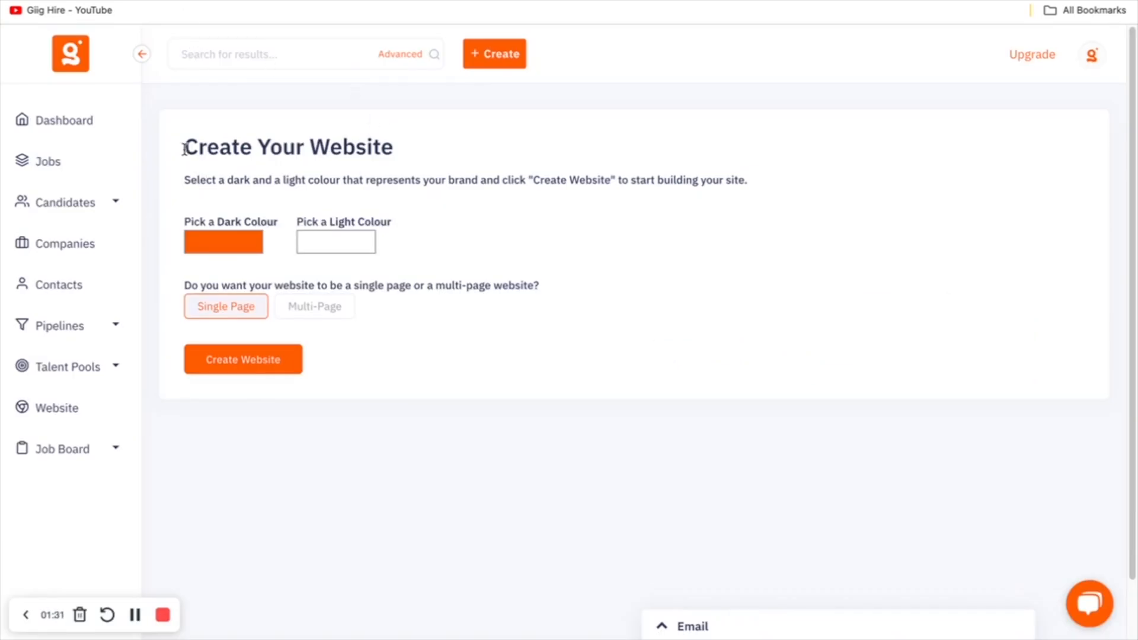
Create a single-page website with orange as the dark colour and white as the light colour.
{"action": "left_click_drag", "start_coordinate": [185, 149], "coordinate": [394, 150]}
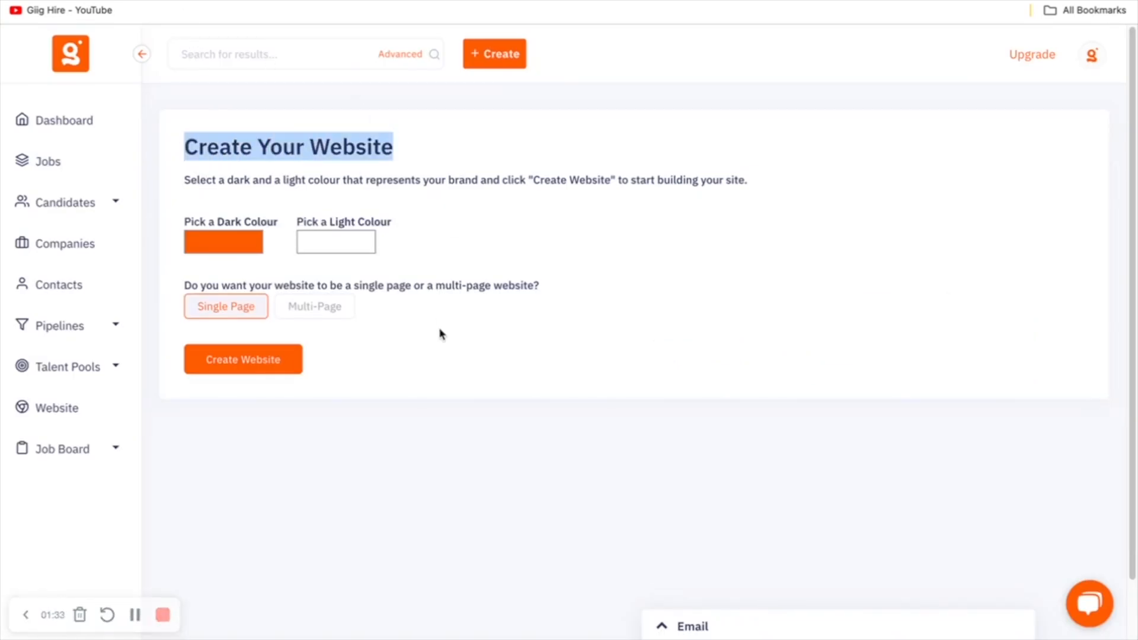
{"action": "left_click", "coordinate": [479, 304]}
{"action": "left_click", "coordinate": [333, 317]}
{"action": "left_click", "coordinate": [234, 313]}
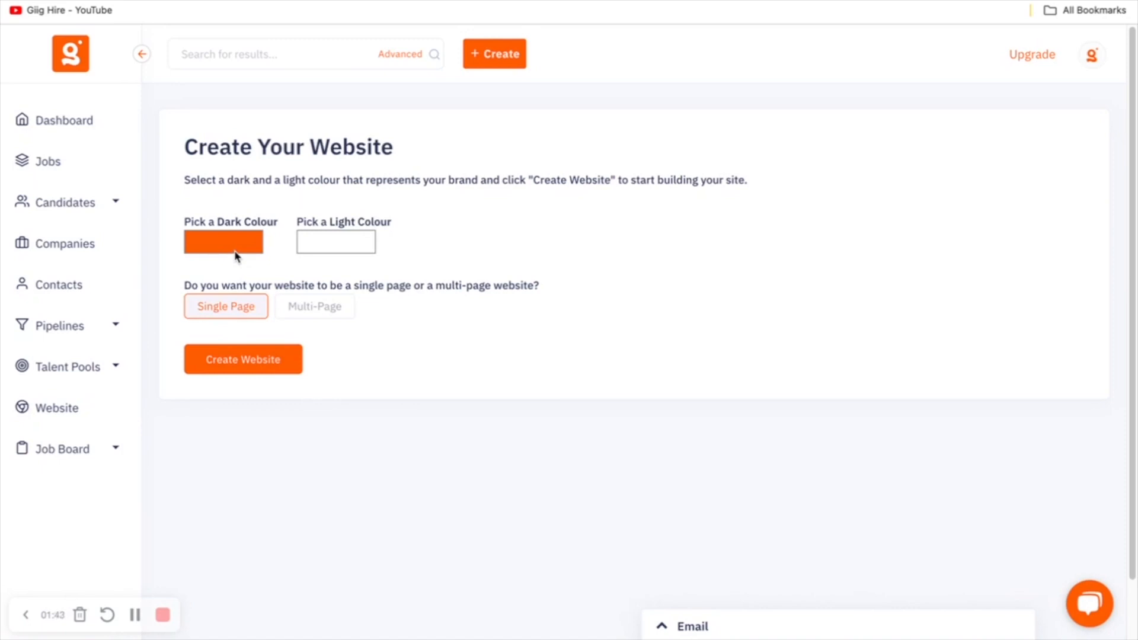
{"action": "left_click", "coordinate": [274, 372]}
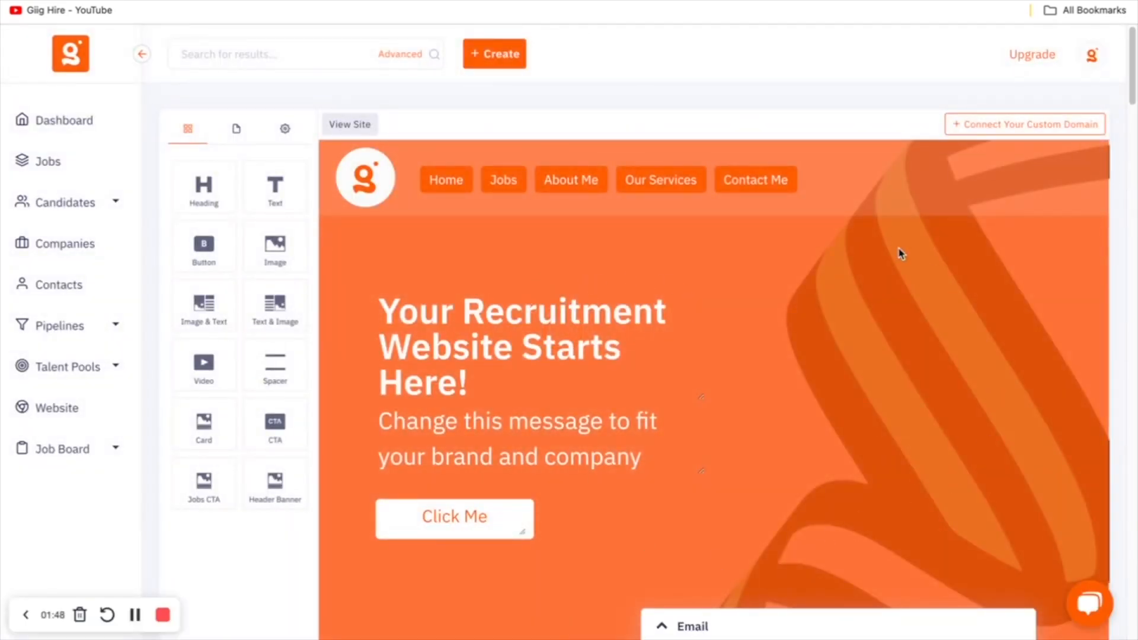
Review the generated website template in the editor, from the header banner through the testimonials, including the embedded video block.
{"action": "scroll", "coordinate": [754, 401], "scroll_direction": "down", "scroll_amount": 3}
{"action": "scroll", "coordinate": [757, 417], "scroll_direction": "up", "scroll_amount": 2}
{"action": "scroll", "coordinate": [907, 341], "scroll_direction": "down", "scroll_amount": 5}
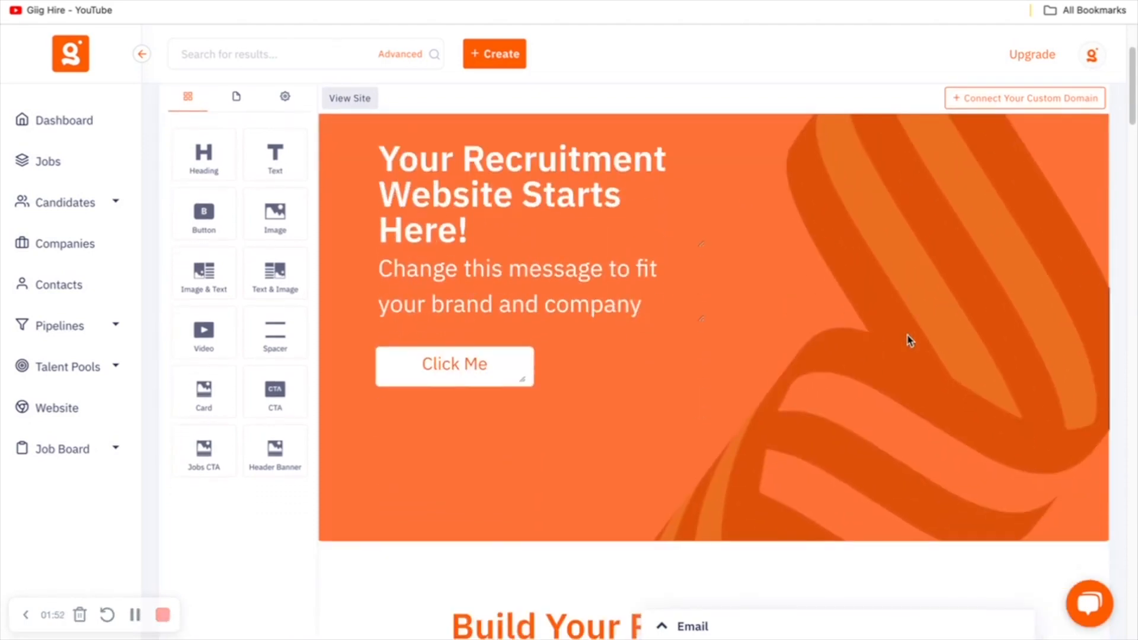
{"action": "scroll", "coordinate": [729, 361], "scroll_direction": "down", "scroll_amount": 3}
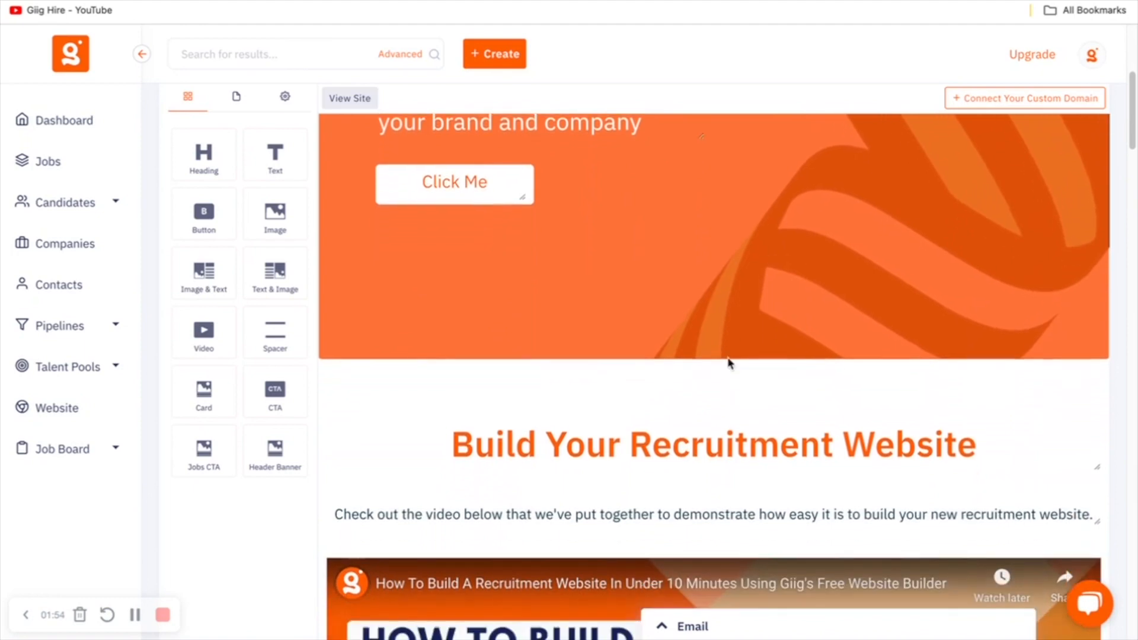
{"action": "scroll", "coordinate": [730, 354], "scroll_direction": "down", "scroll_amount": 10}
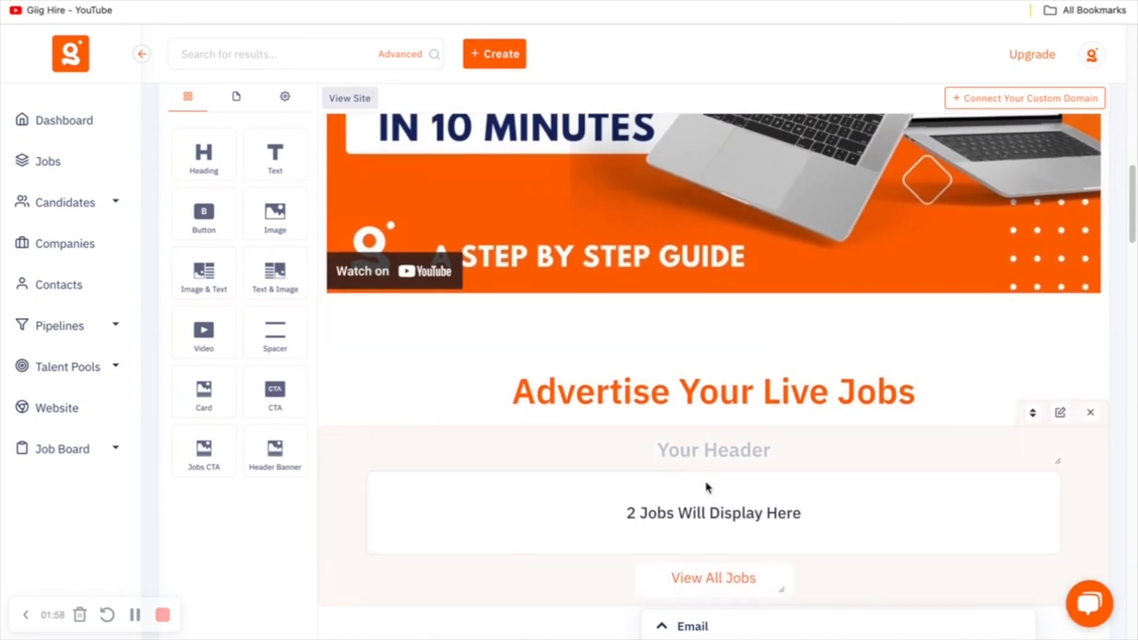
{"action": "scroll", "coordinate": [741, 450], "scroll_direction": "down", "scroll_amount": 4}
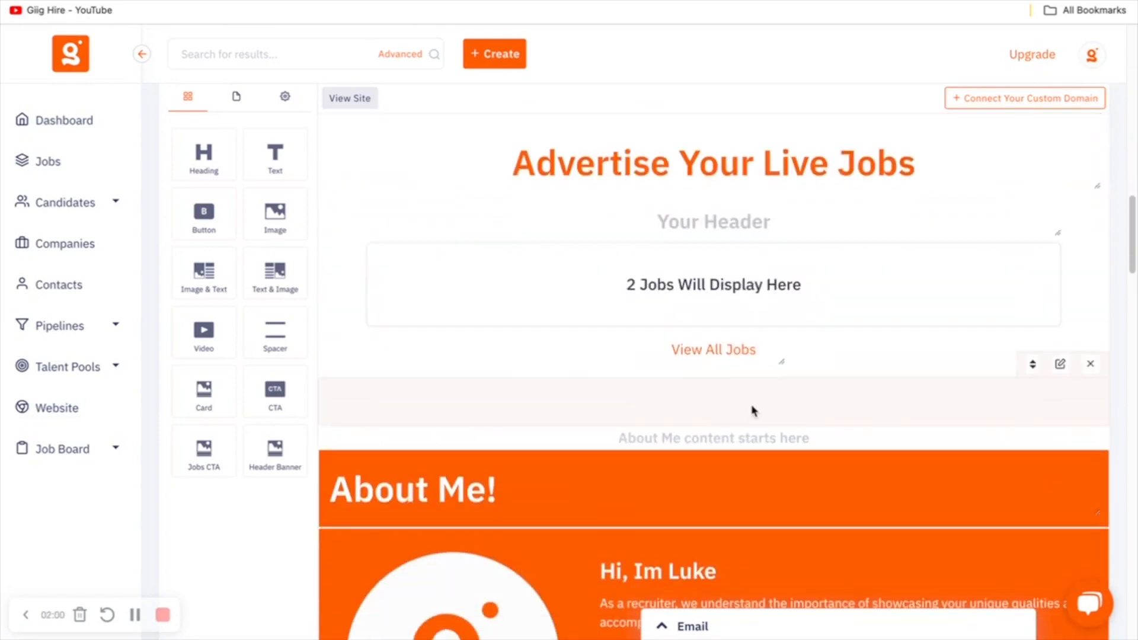
{"action": "scroll", "coordinate": [753, 410], "scroll_direction": "down", "scroll_amount": 8}
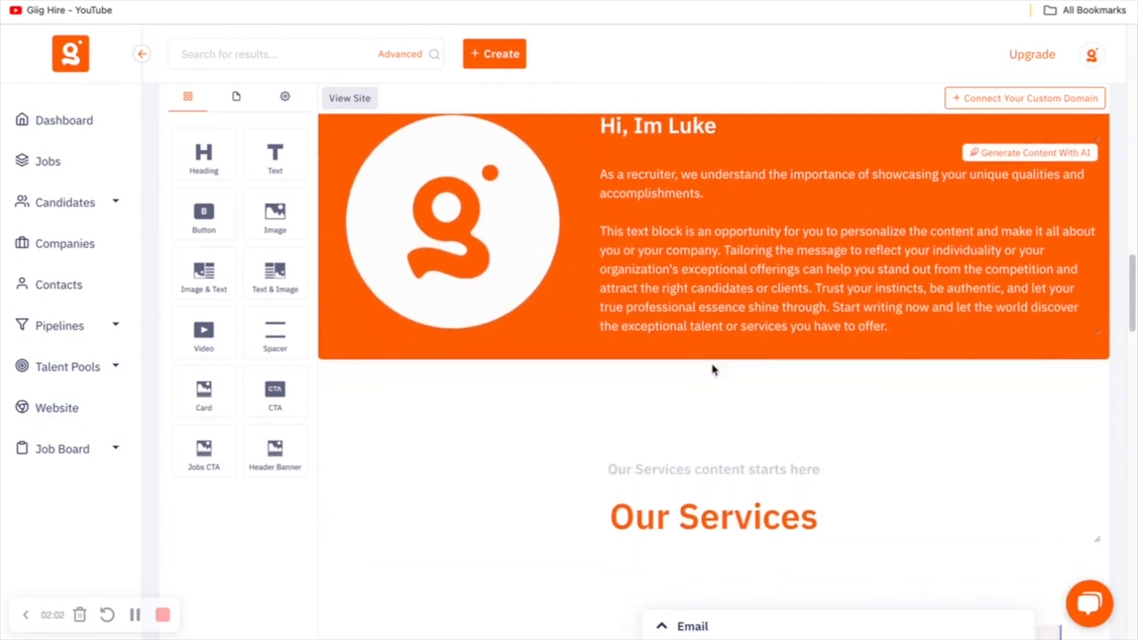
{"action": "scroll", "coordinate": [714, 370], "scroll_direction": "down", "scroll_amount": 10}
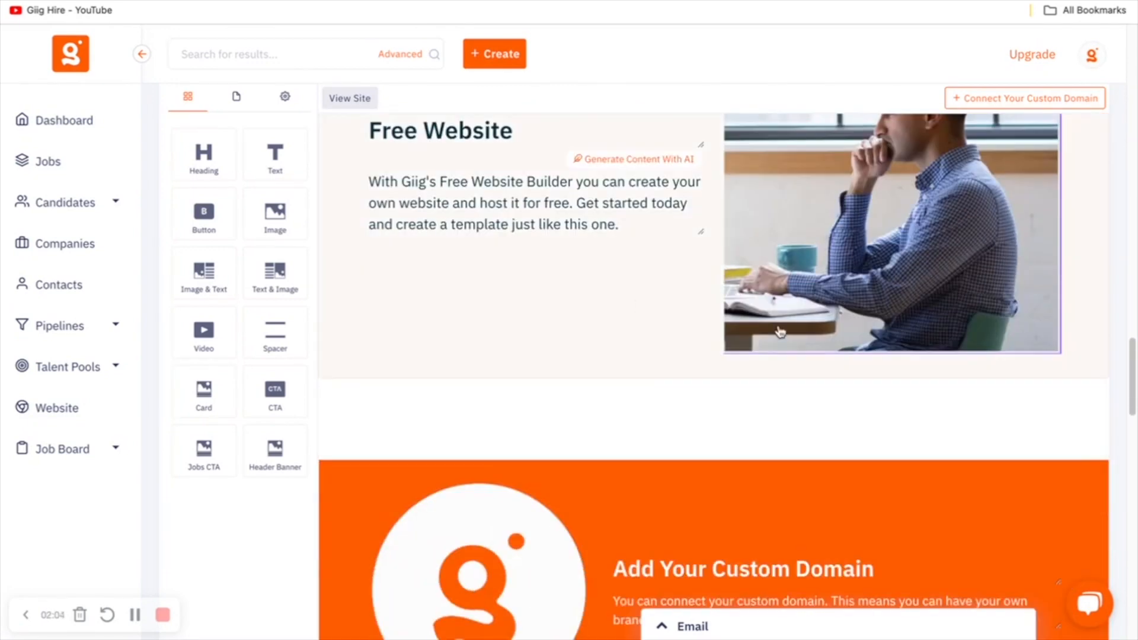
{"action": "scroll", "coordinate": [765, 349], "scroll_direction": "down", "scroll_amount": 4}
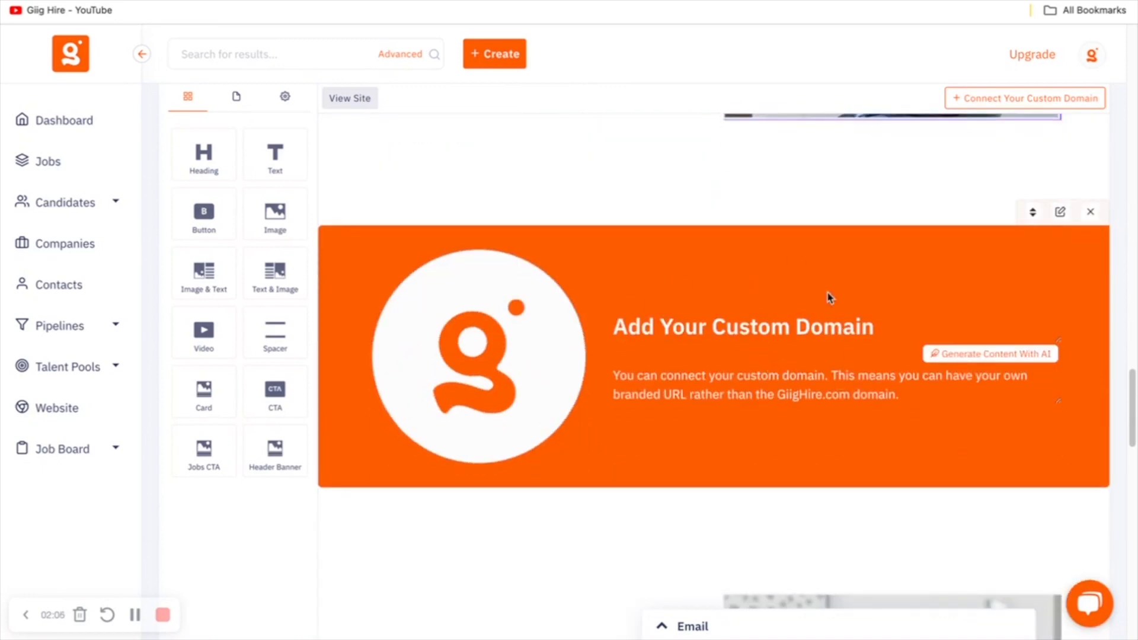
{"action": "scroll", "coordinate": [818, 356], "scroll_direction": "down", "scroll_amount": 10}
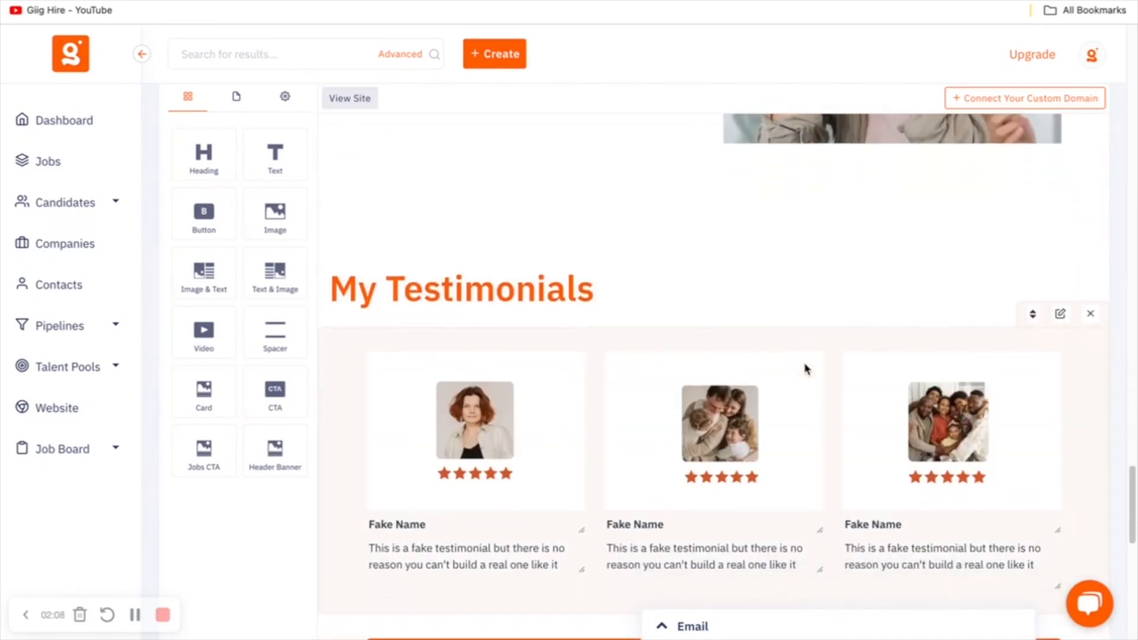
{"action": "scroll", "coordinate": [789, 350], "scroll_direction": "down", "scroll_amount": 6}
{"action": "scroll", "coordinate": [774, 325], "scroll_direction": "up", "scroll_amount": 3}
{"action": "scroll", "coordinate": [773, 325], "scroll_direction": "up", "scroll_amount": 20}
{"action": "scroll", "coordinate": [767, 331], "scroll_direction": "up", "scroll_amount": 15}
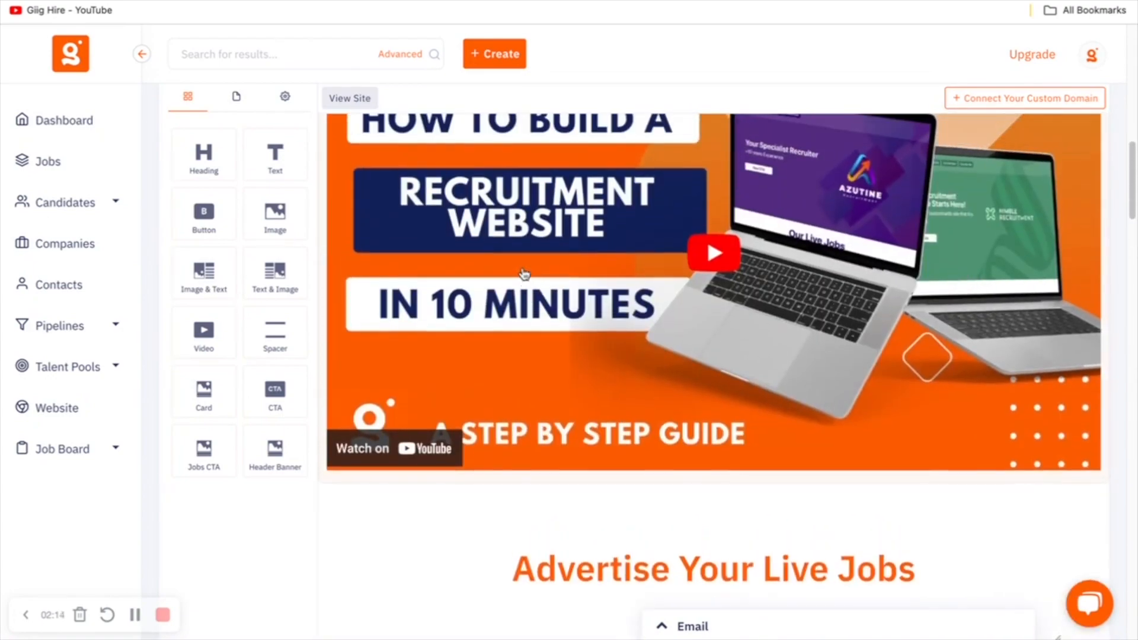
{"action": "scroll", "coordinate": [524, 274], "scroll_direction": "up", "scroll_amount": 3}
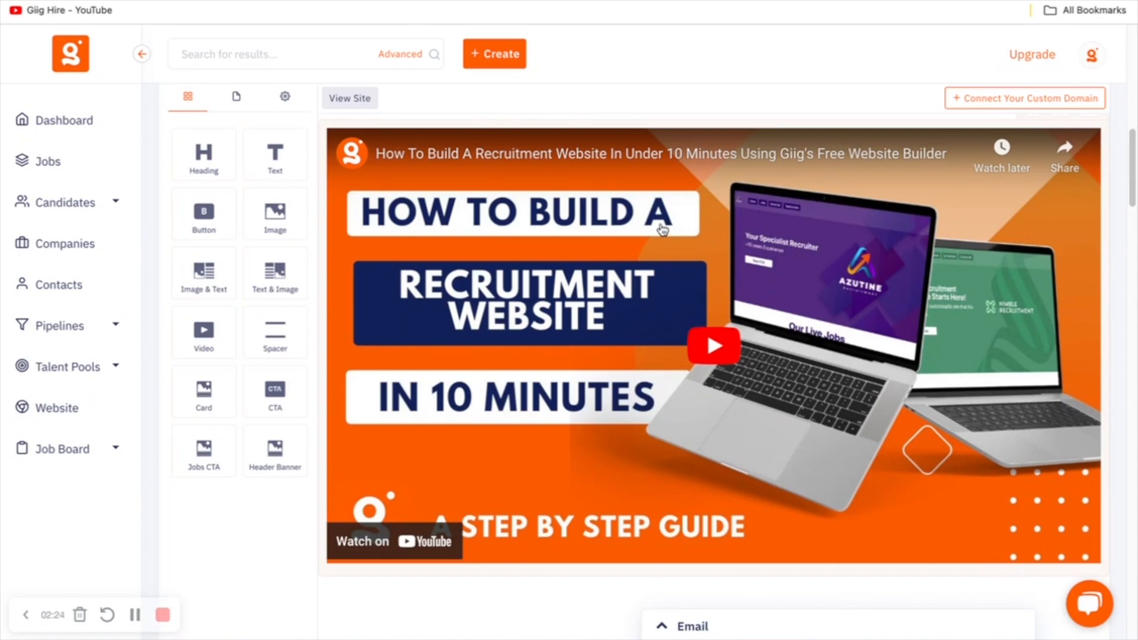
{"action": "scroll", "coordinate": [632, 237], "scroll_direction": "up", "scroll_amount": 8}
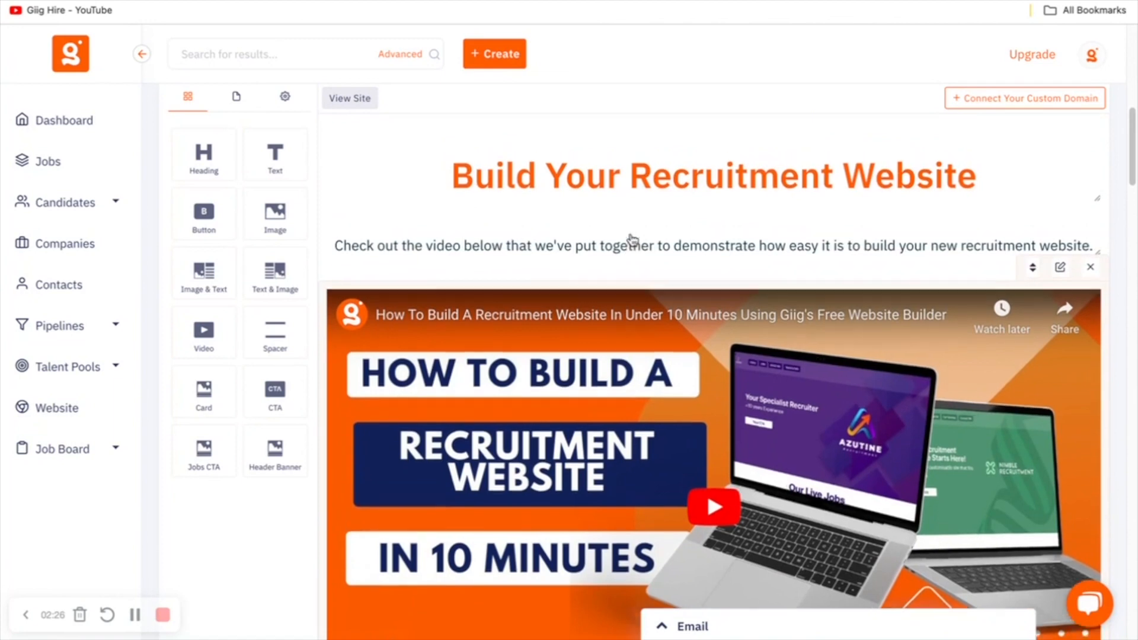
Add an image block to the page and remove it again.
{"action": "scroll", "coordinate": [632, 239], "scroll_direction": "up", "scroll_amount": 4}
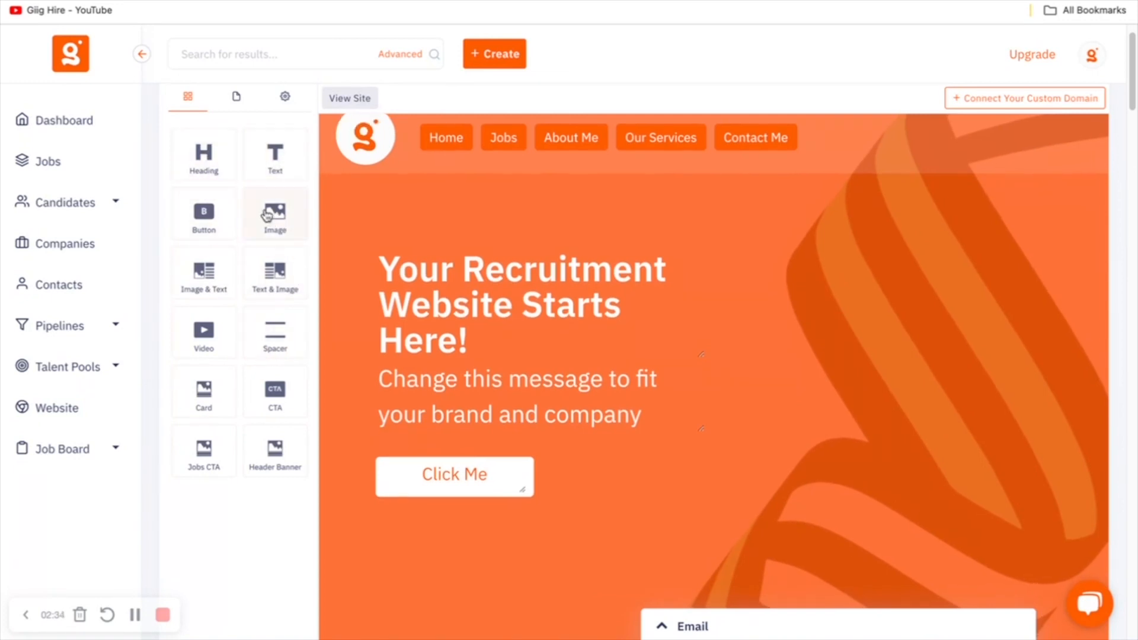
{"action": "scroll", "coordinate": [332, 300], "scroll_direction": "down", "scroll_amount": 1}
{"action": "left_click_drag", "start_coordinate": [306, 236], "coordinate": [610, 599]}
{"action": "scroll", "coordinate": [739, 526], "scroll_direction": "down", "scroll_amount": 5}
{"action": "left_click", "coordinate": [1090, 154]}
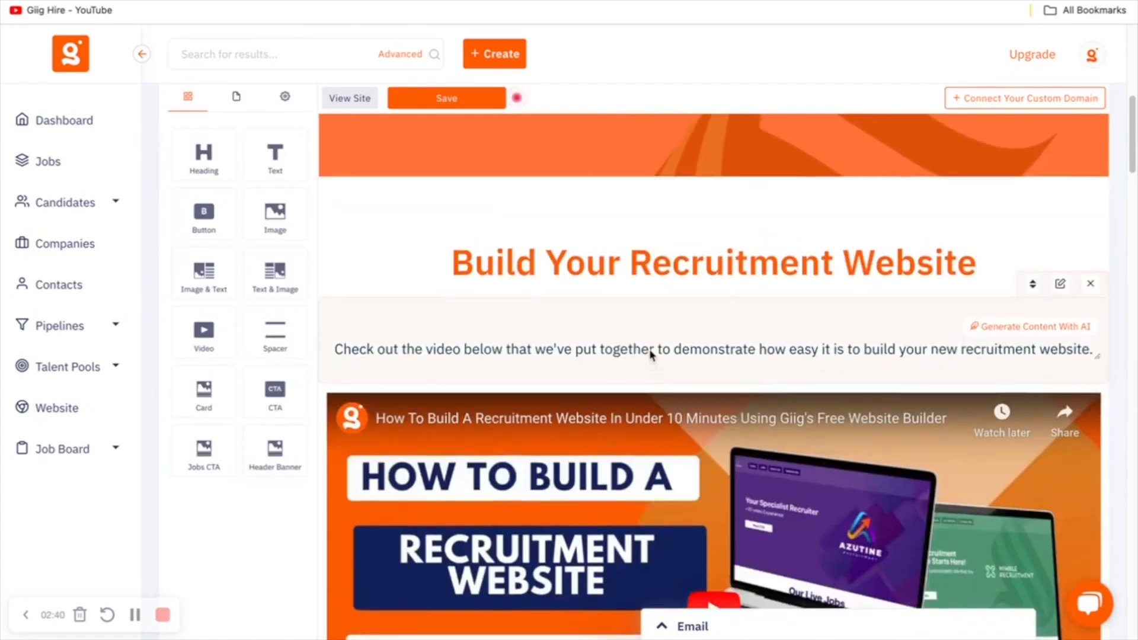
Open the header banner's section settings and examine its colour, size, alignment, margin, style, background overlay, image and link options.
{"action": "scroll", "coordinate": [651, 355], "scroll_direction": "up", "scroll_amount": 9}
{"action": "scroll", "coordinate": [592, 303], "scroll_direction": "up", "scroll_amount": 1}
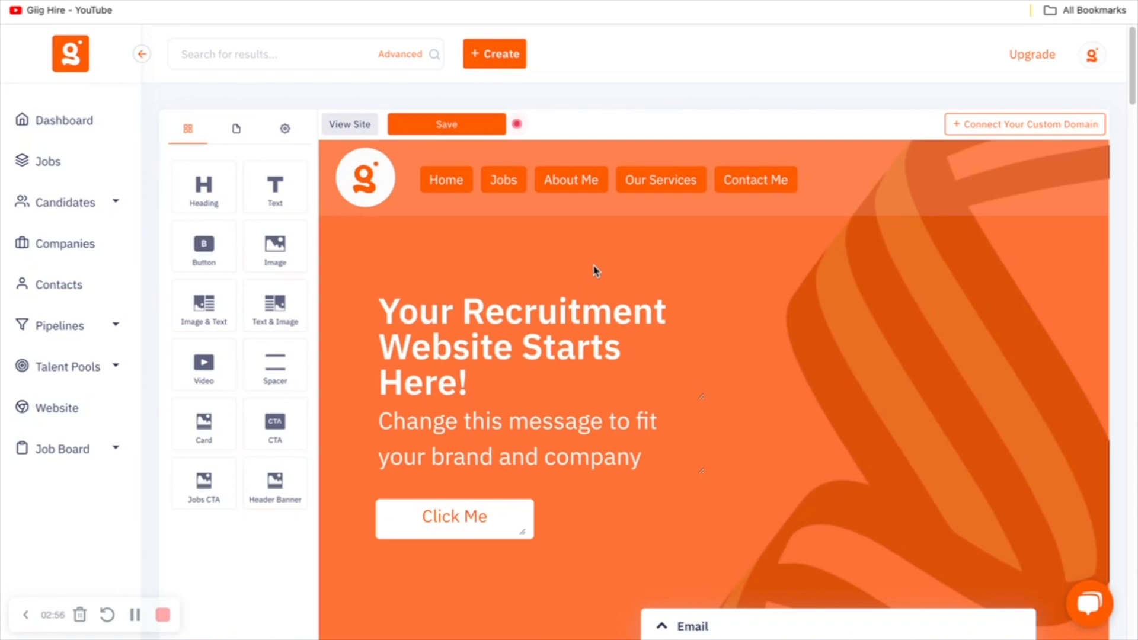
{"action": "scroll", "coordinate": [689, 385], "scroll_direction": "down", "scroll_amount": 1}
{"action": "left_click", "coordinate": [825, 350]}
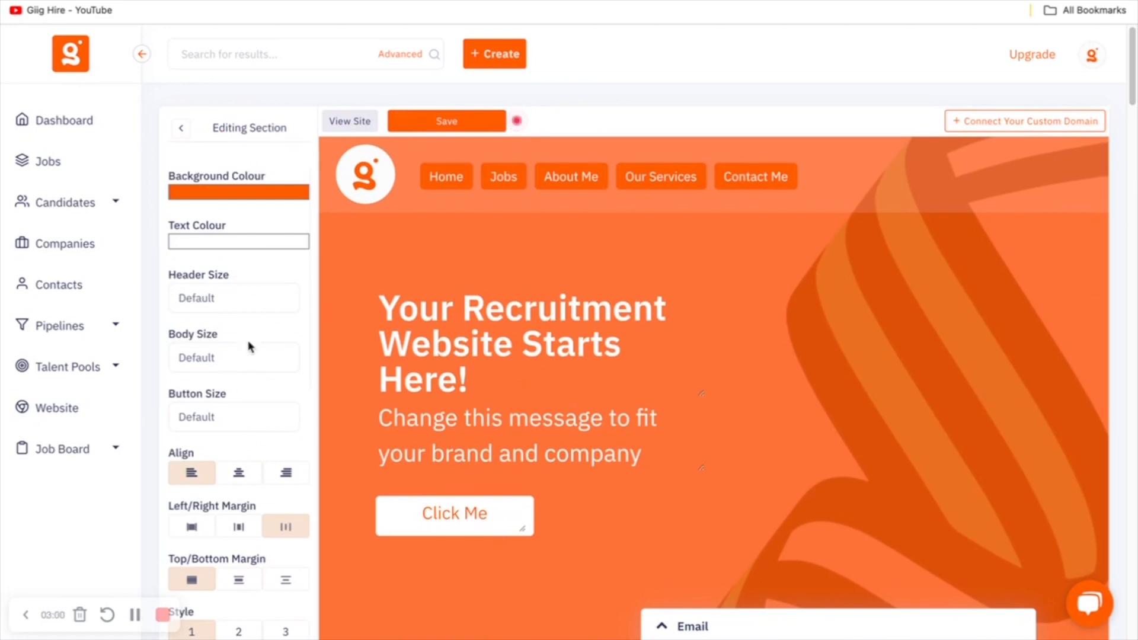
{"action": "scroll", "coordinate": [243, 443], "scroll_direction": "down", "scroll_amount": 7}
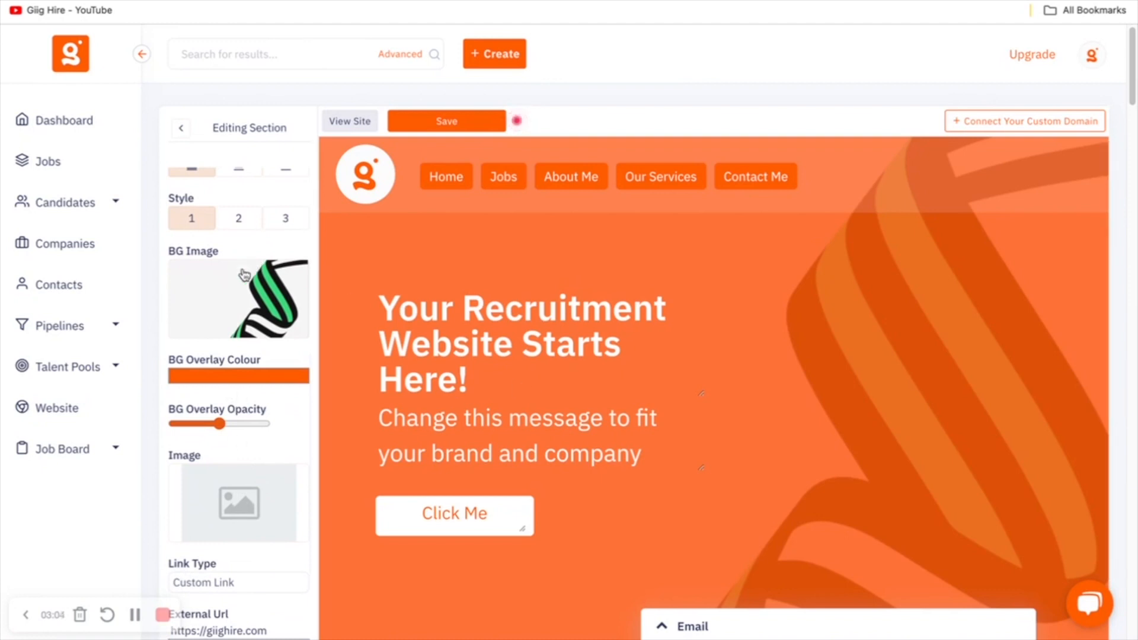
{"action": "scroll", "coordinate": [237, 385], "scroll_direction": "down", "scroll_amount": 1}
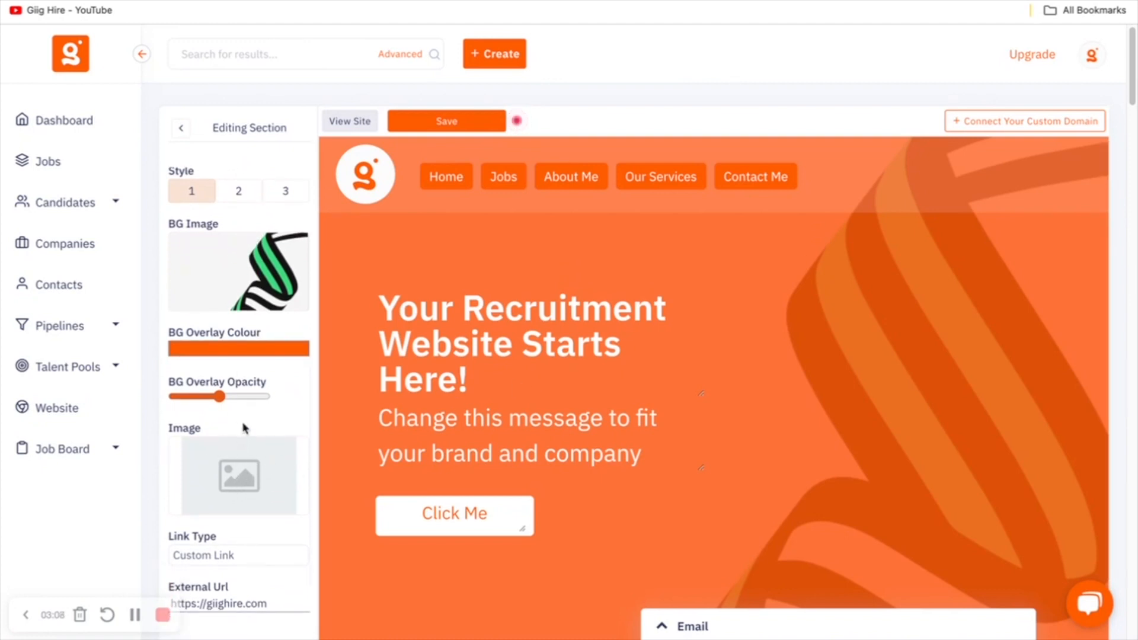
{"action": "scroll", "coordinate": [240, 437], "scroll_direction": "up", "scroll_amount": 3}
{"action": "scroll", "coordinate": [237, 375], "scroll_direction": "up", "scroll_amount": 3}
{"action": "scroll", "coordinate": [237, 374], "scroll_direction": "down", "scroll_amount": 6}
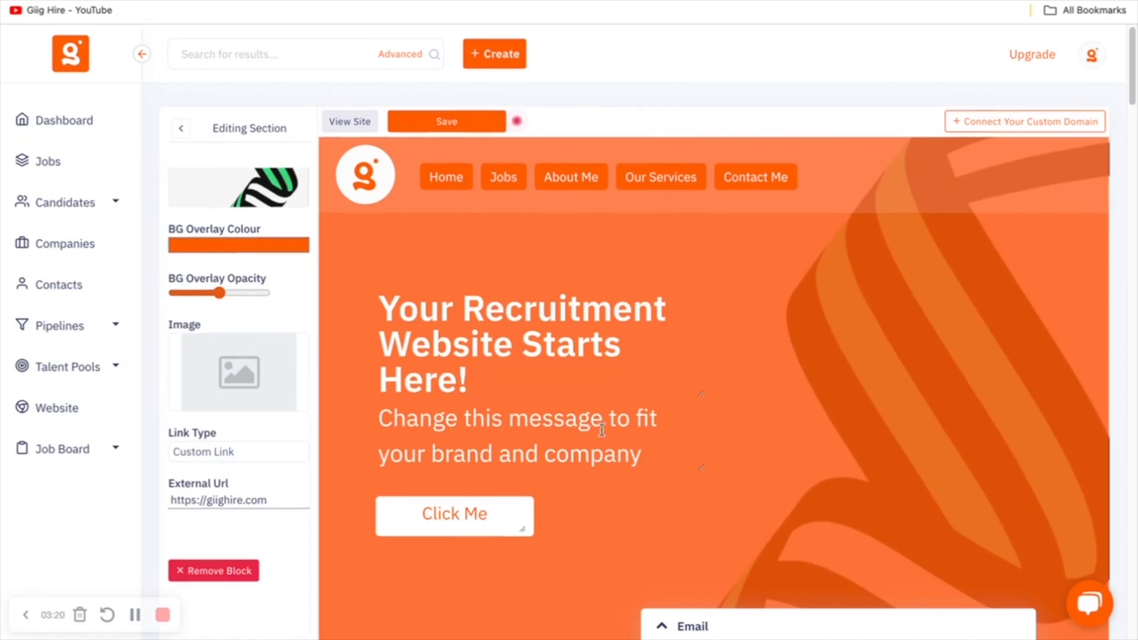
{"action": "scroll", "coordinate": [588, 435], "scroll_direction": "up", "scroll_amount": 1}
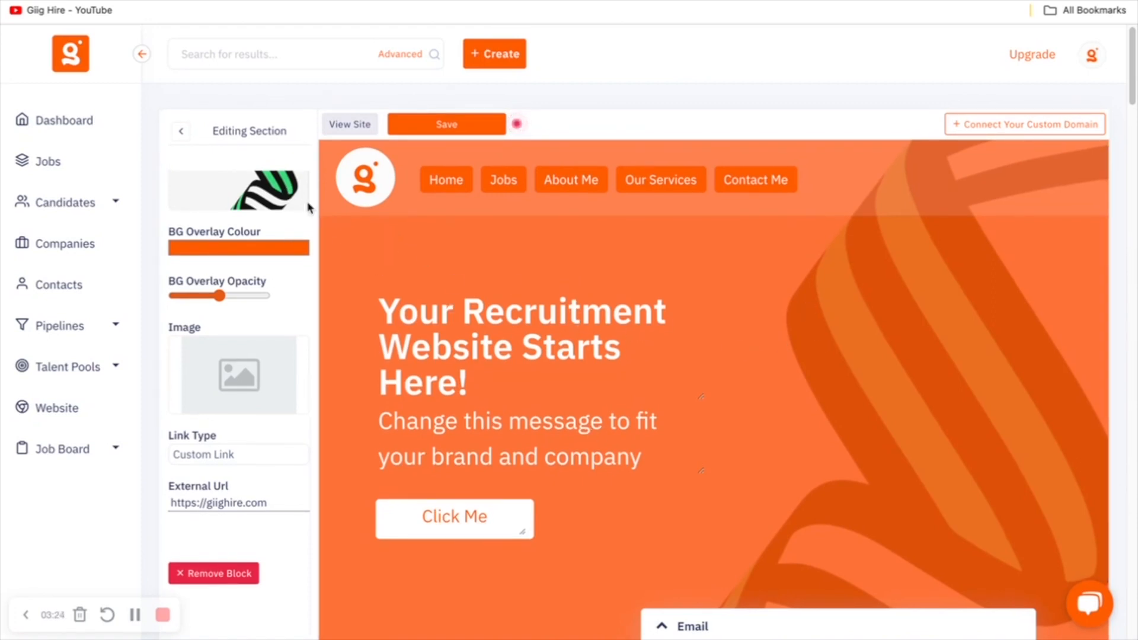
Replace the header banner's background image with the white building photo from the Media Library.
{"action": "scroll", "coordinate": [262, 254], "scroll_direction": "up", "scroll_amount": 2}
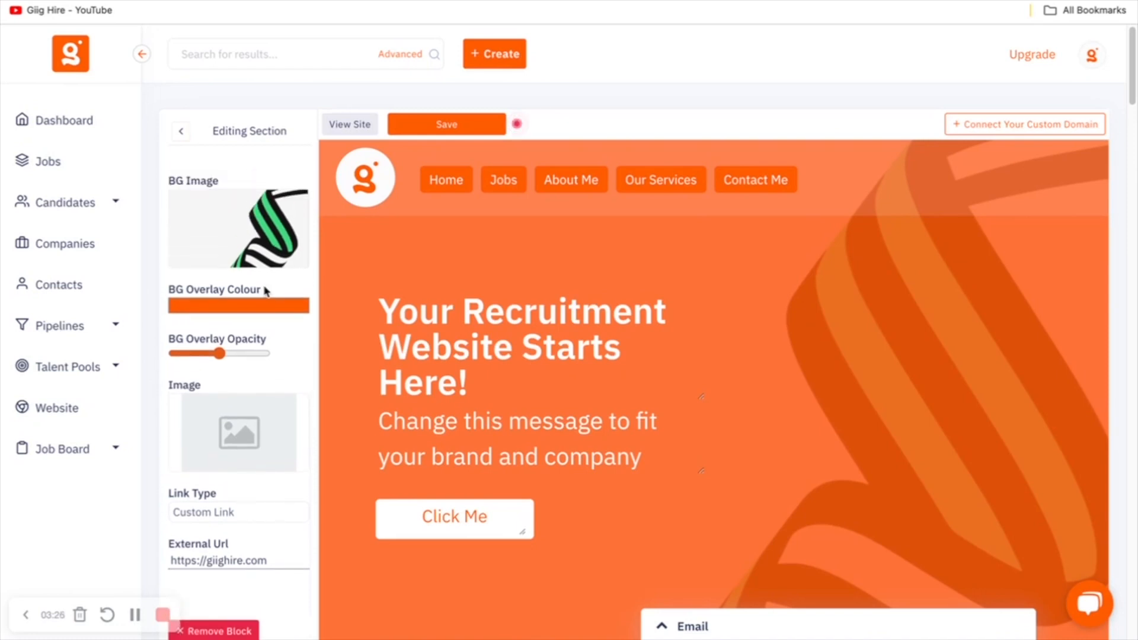
{"action": "left_click", "coordinate": [238, 233]}
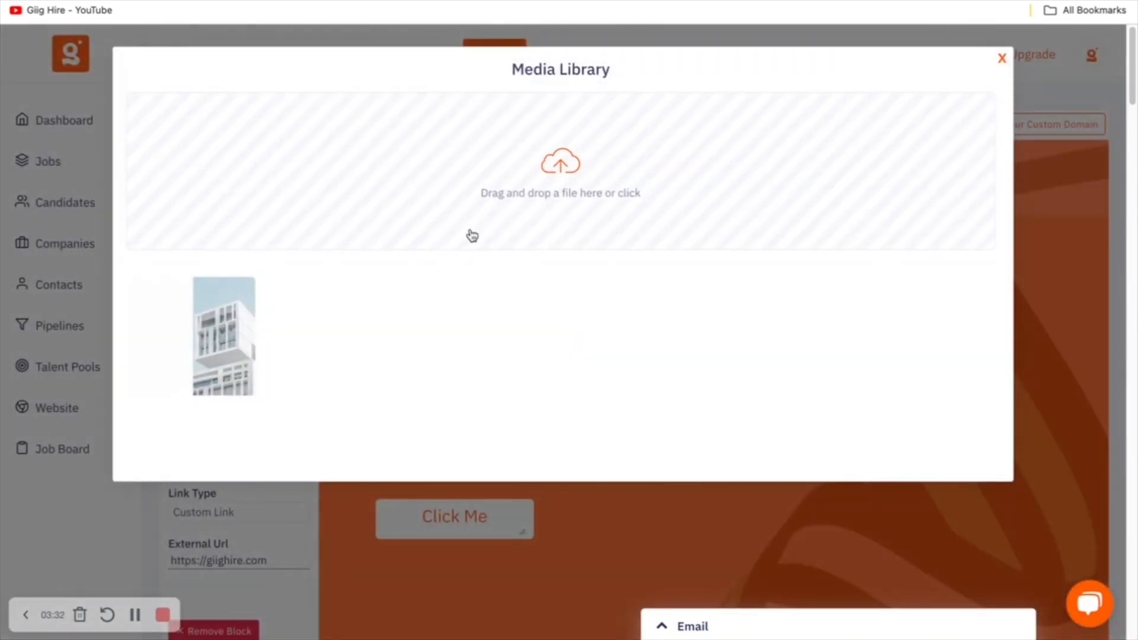
{"action": "mouse_move", "coordinate": [185, 336]}
{"action": "left_click", "coordinate": [200, 342]}
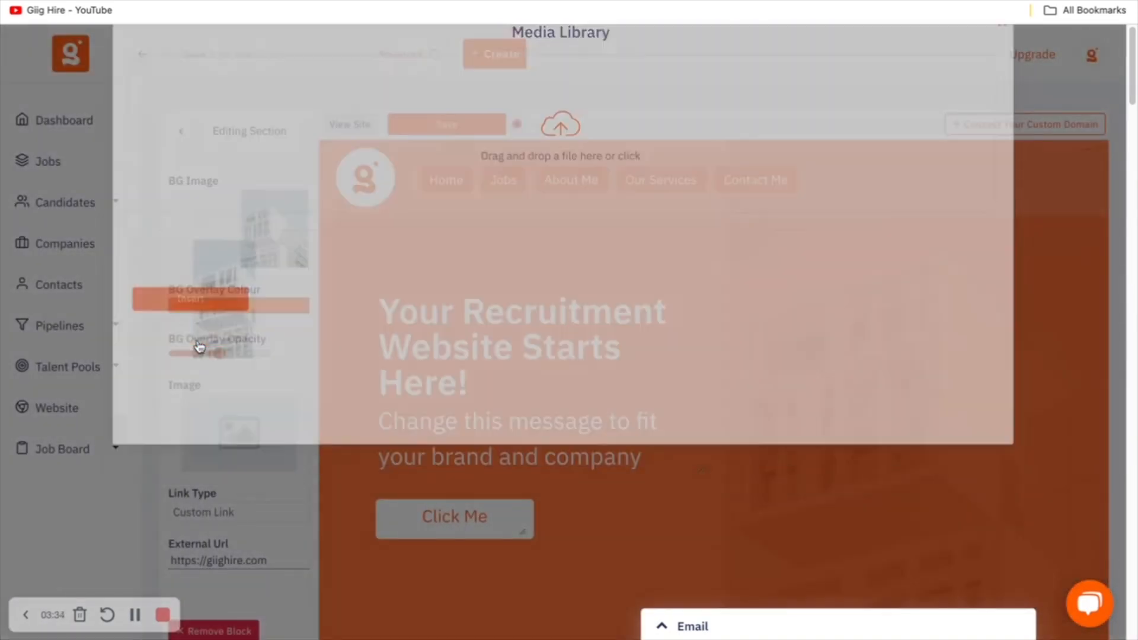
Adjust the header banner's background overlay opacity to about two thirds of its range so the building photo shows more clearly.
{"action": "scroll", "coordinate": [690, 363], "scroll_direction": "down", "scroll_amount": 2}
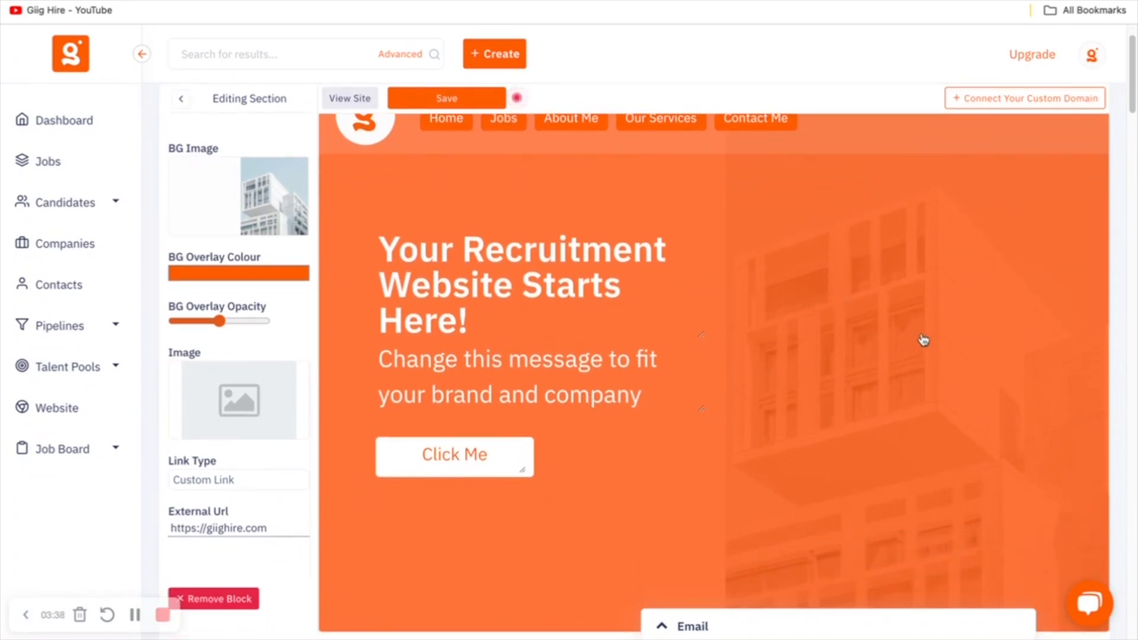
{"action": "scroll", "coordinate": [519, 406], "scroll_direction": "down", "scroll_amount": 1}
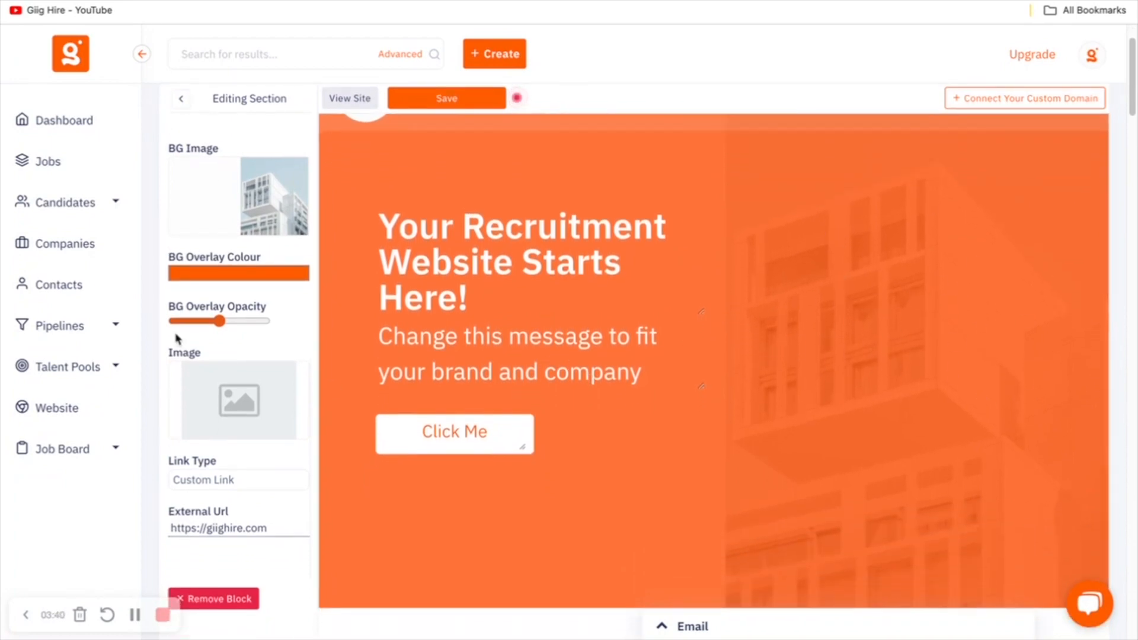
{"action": "mouse_move", "coordinate": [219, 321]}
{"action": "left_mouse_down"}
{"action": "mouse_move", "coordinate": [188, 322]}
{"action": "mouse_move", "coordinate": [237, 324]}
{"action": "left_mouse_up"}
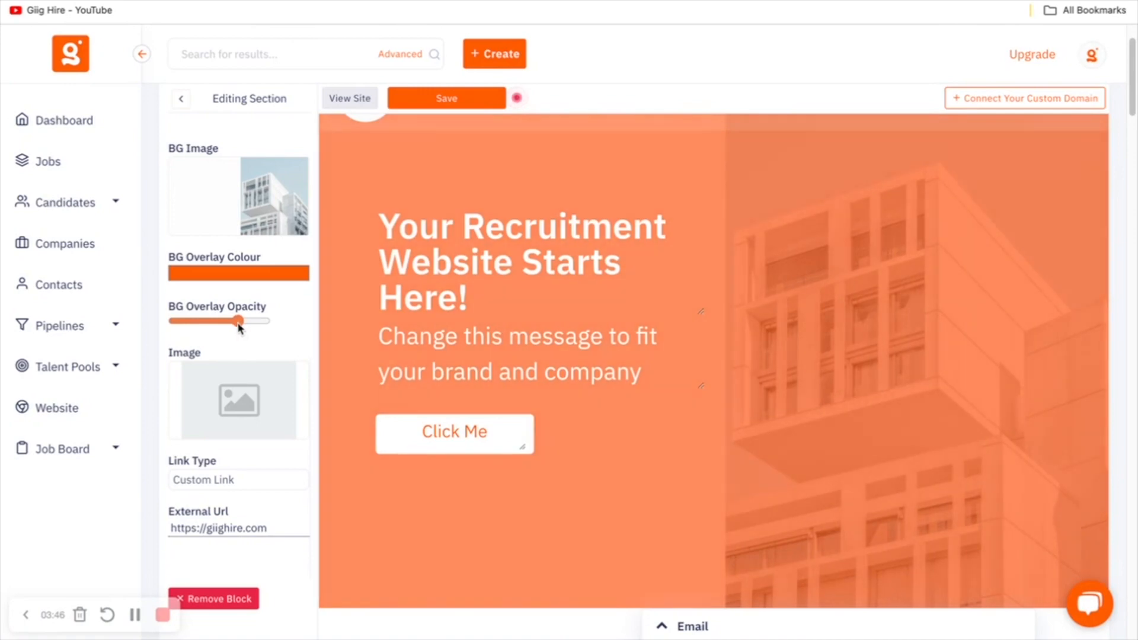
{"action": "scroll", "coordinate": [665, 289], "scroll_direction": "up", "scroll_amount": 1}
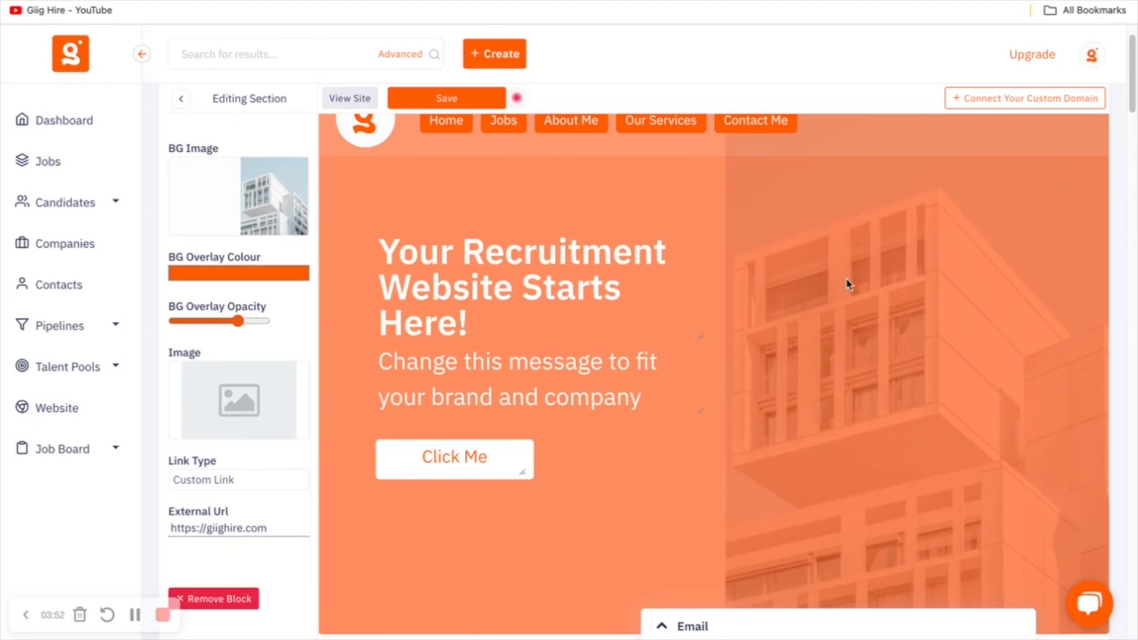
Add the white "real estate recruitment" logo as the header banner's image and leave the Media Library.
{"action": "left_click", "coordinate": [233, 411]}
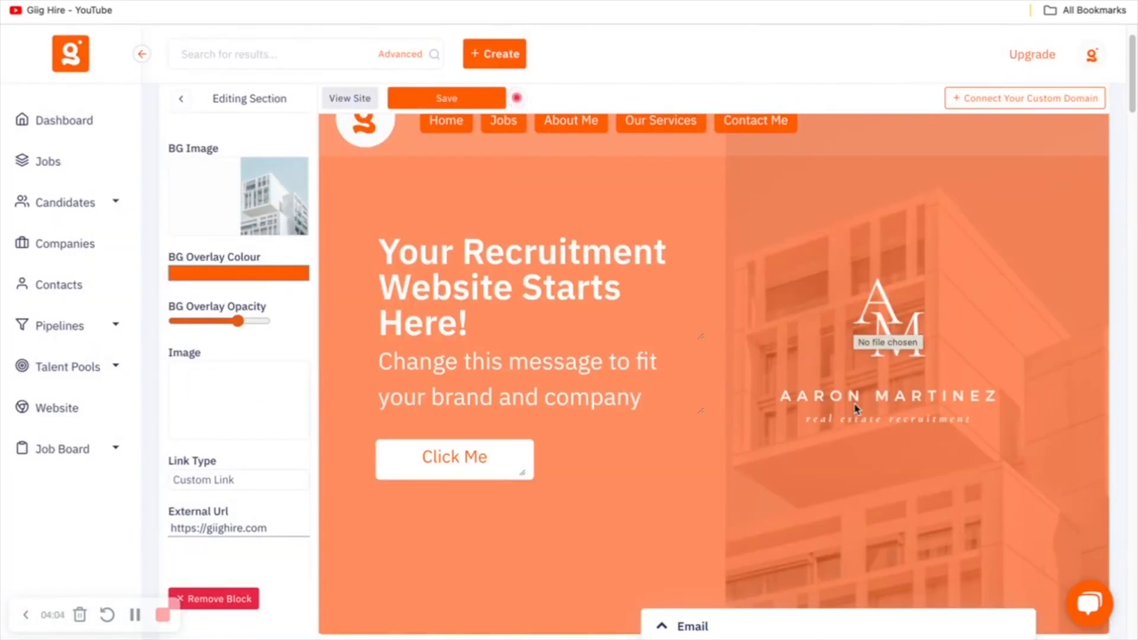
{"action": "left_click", "coordinate": [842, 441]}
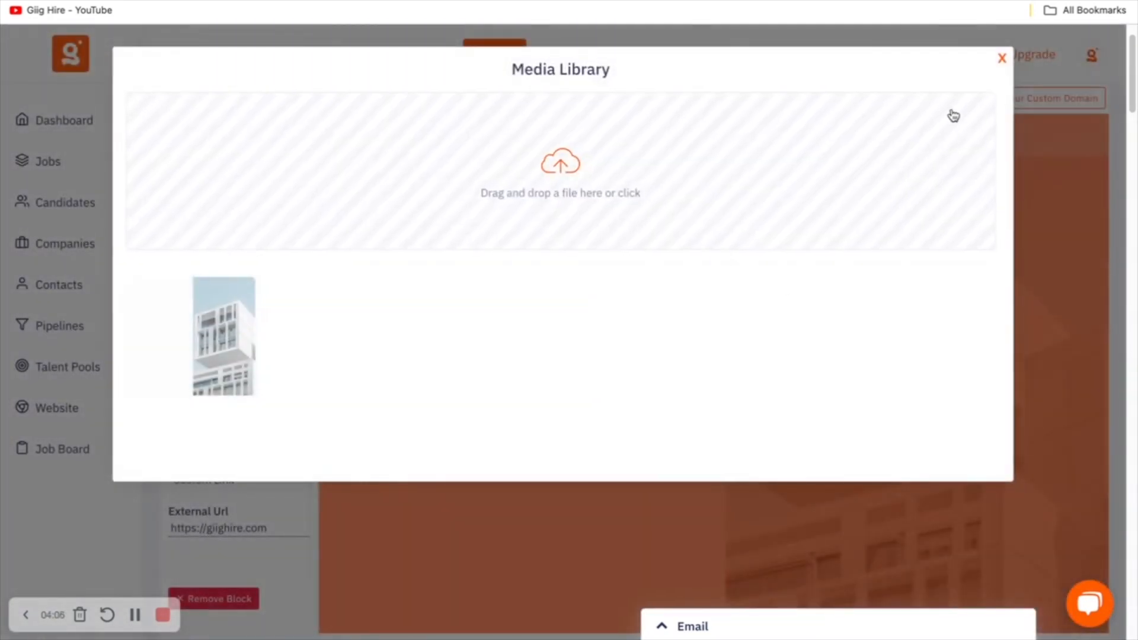
{"action": "left_click", "coordinate": [1002, 59]}
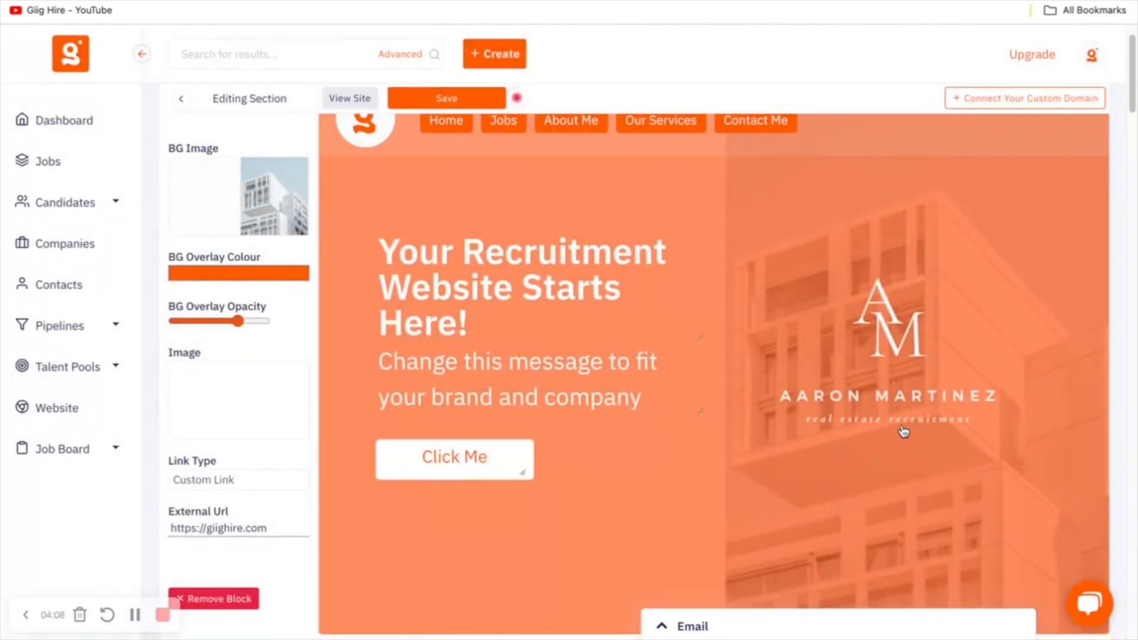
{"action": "scroll", "coordinate": [905, 431], "scroll_direction": "up", "scroll_amount": 1}
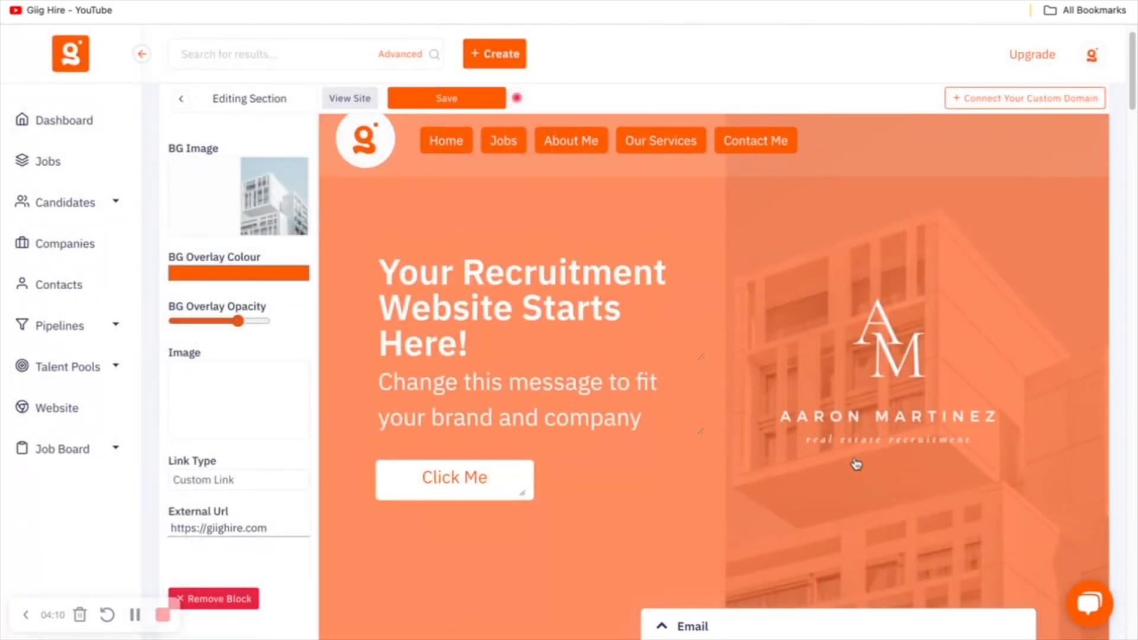
{"action": "scroll", "coordinate": [682, 297], "scroll_direction": "down", "scroll_amount": 1}
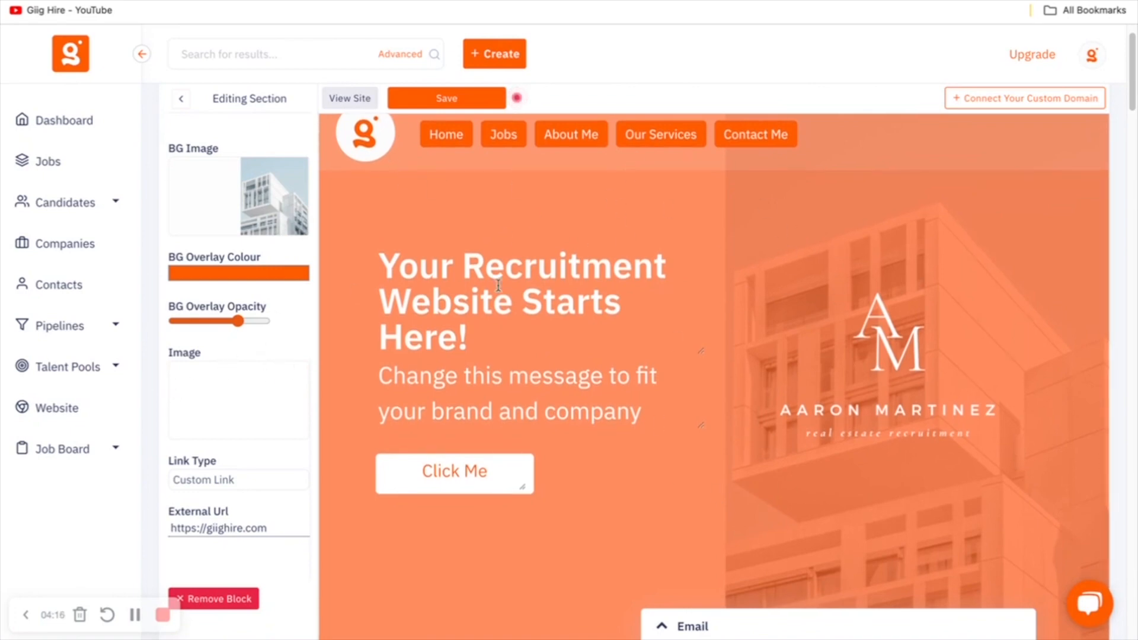
Try overlay colours for the header banner by sampling white from the heading text and orange from the Home button with the eyedropper.
{"action": "scroll", "coordinate": [275, 285], "scroll_direction": "up", "scroll_amount": 1}
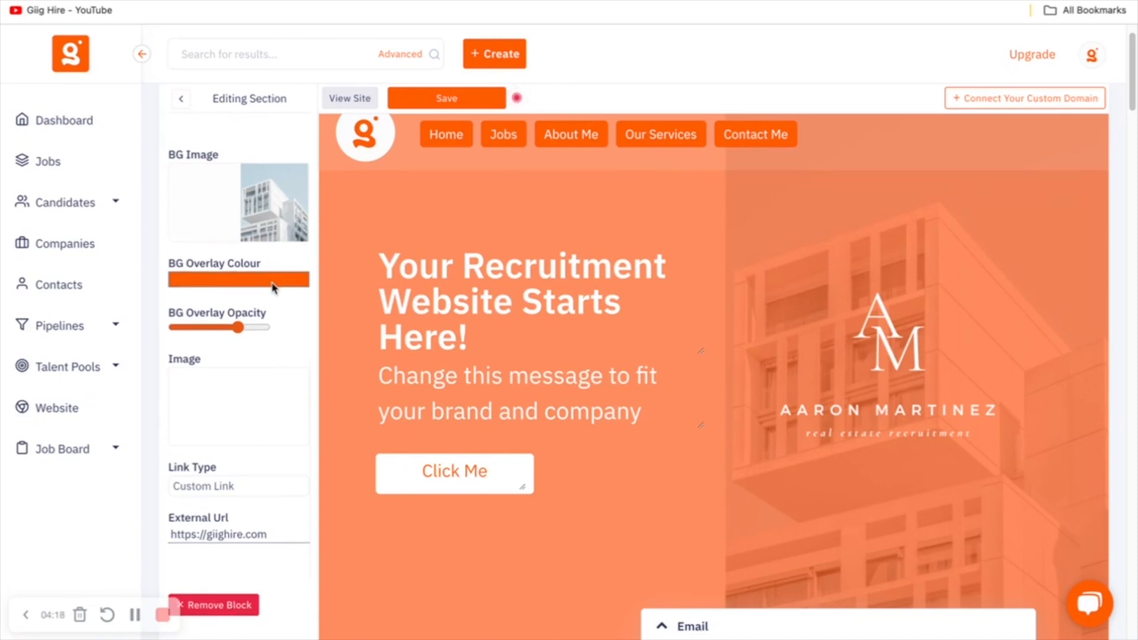
{"action": "left_click", "coordinate": [273, 288]}
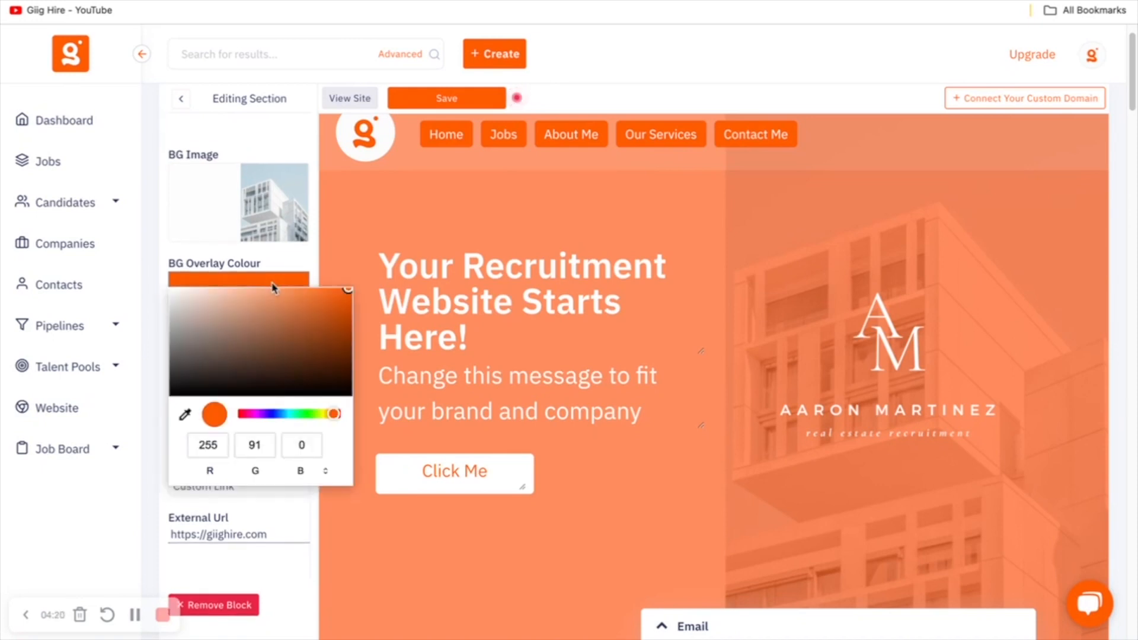
{"action": "left_click", "coordinate": [186, 413]}
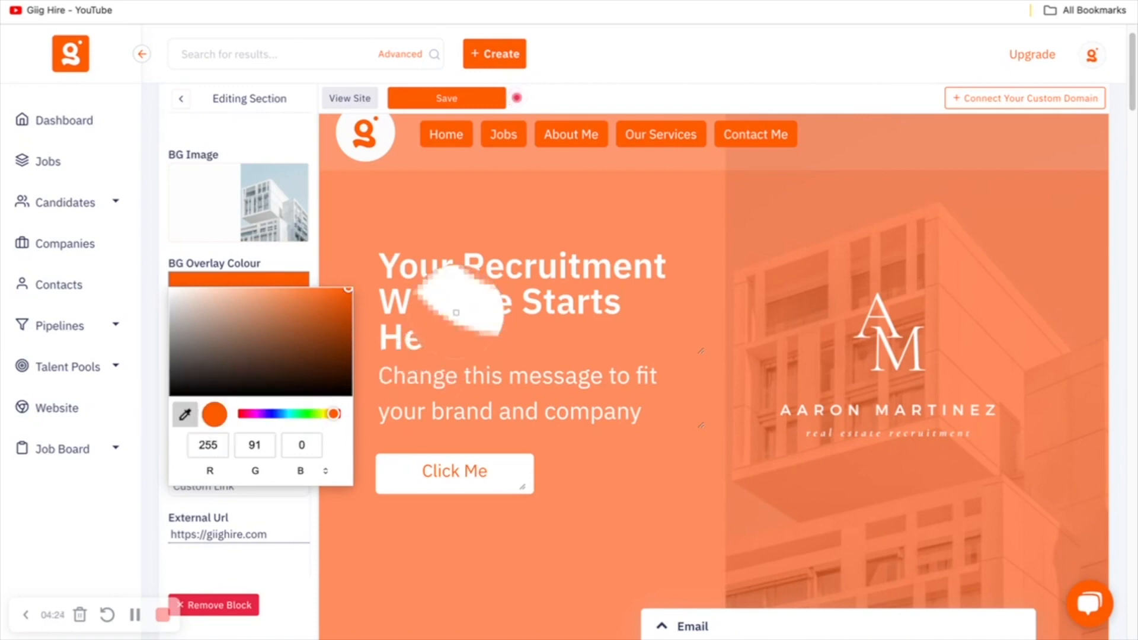
{"action": "left_click", "coordinate": [456, 312]}
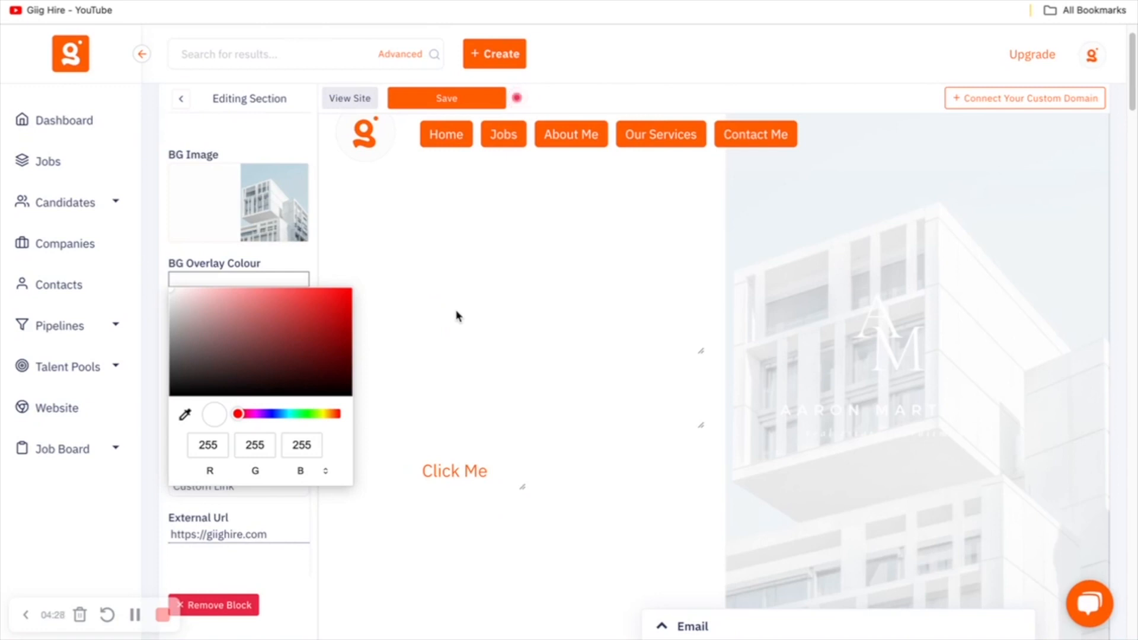
{"action": "left_click", "coordinate": [184, 414]}
{"action": "left_click", "coordinate": [457, 135]}
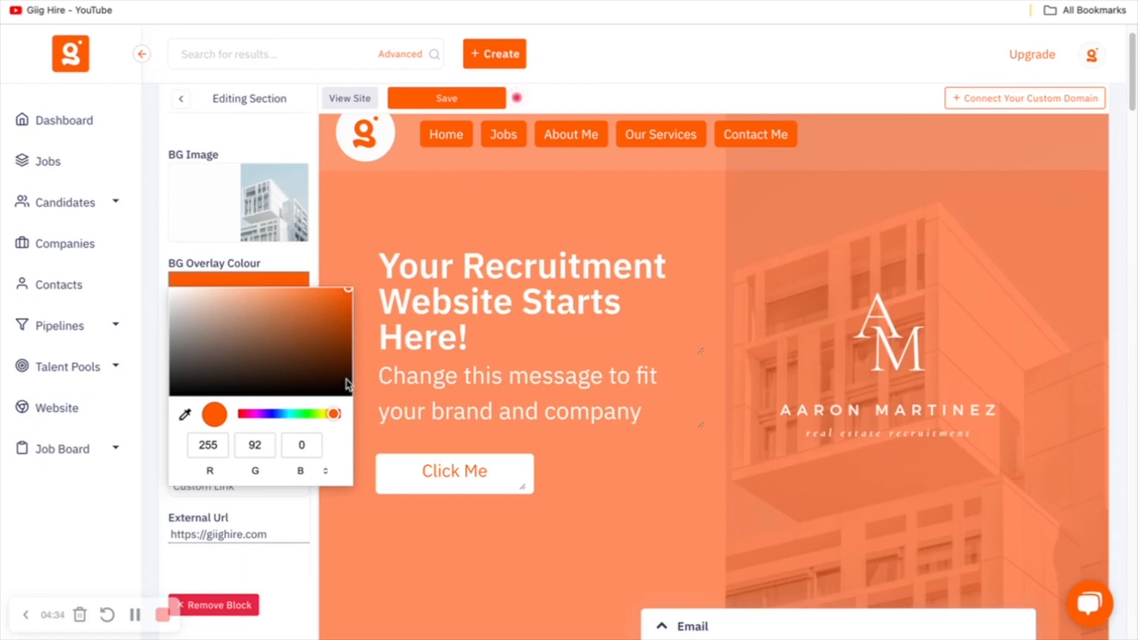
Set the header banner's background overlay colour to the hex value #7C89A2.
{"action": "left_click", "coordinate": [326, 471]}
{"action": "left_click", "coordinate": [326, 472]}
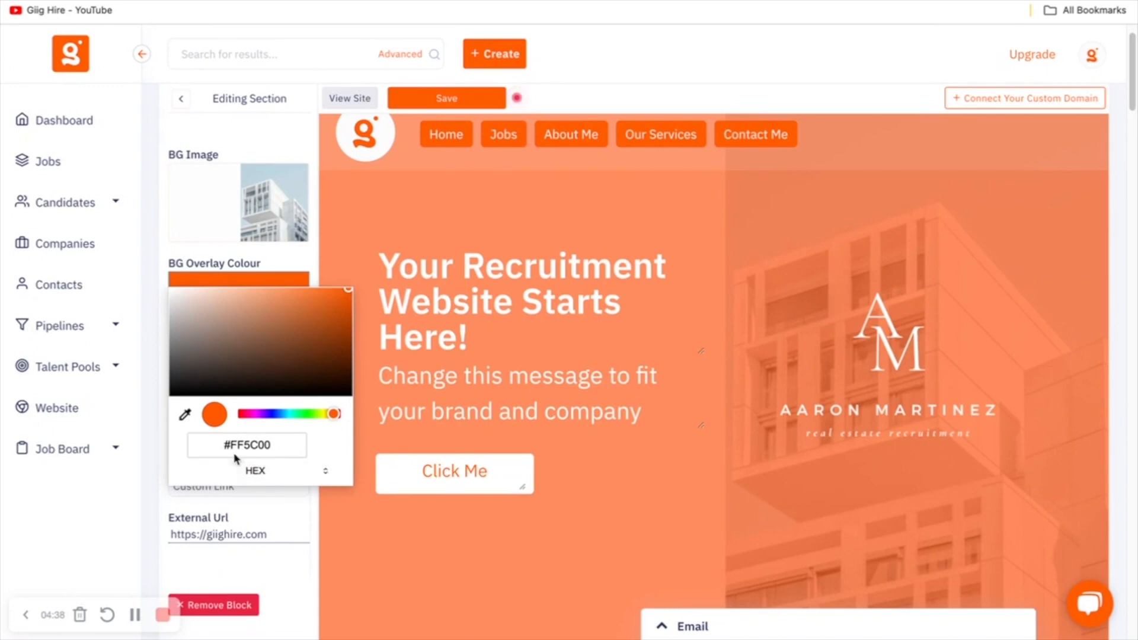
{"action": "left_click", "coordinate": [235, 447]}
{"action": "left_click_drag", "start_coordinate": [233, 449], "coordinate": [320, 453]}
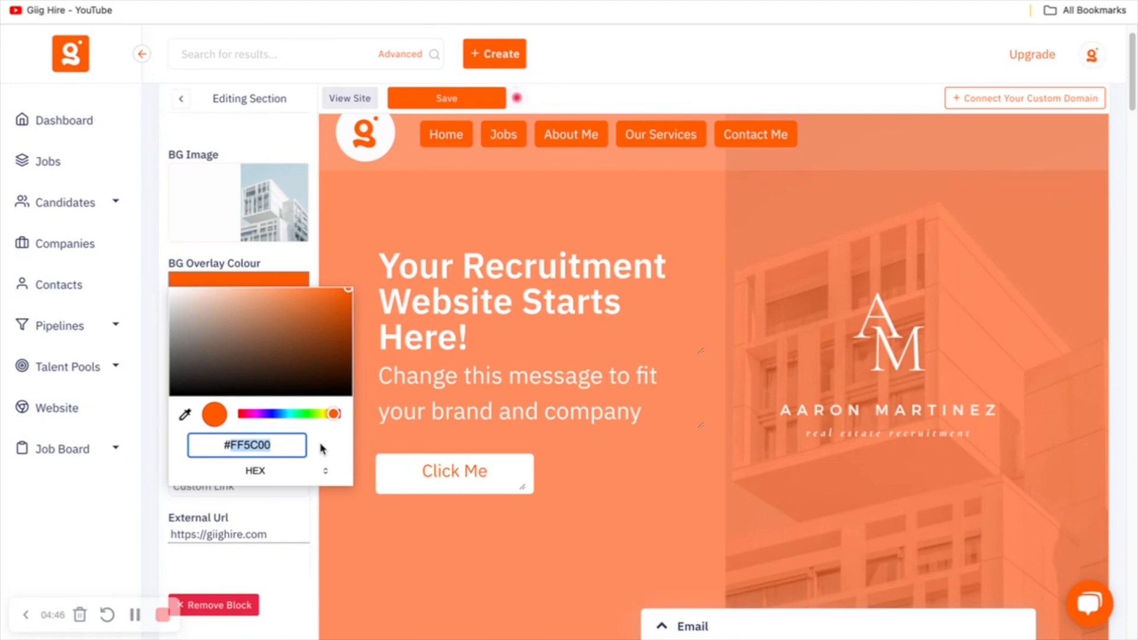
{"action": "type", "text": "7"}
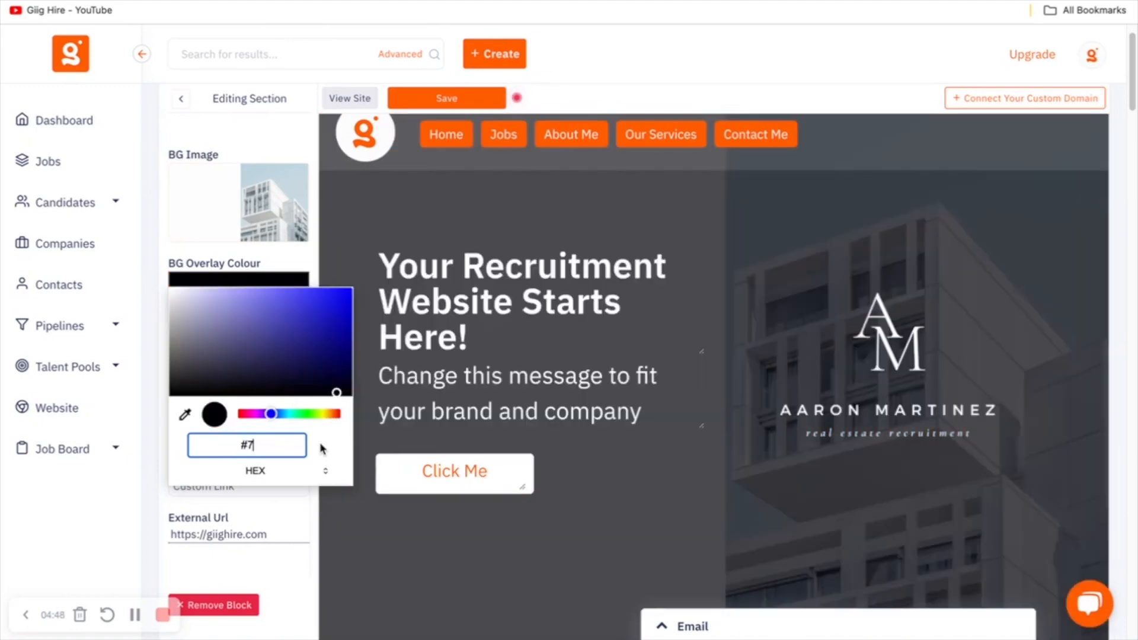
{"action": "type", "text": "C"}
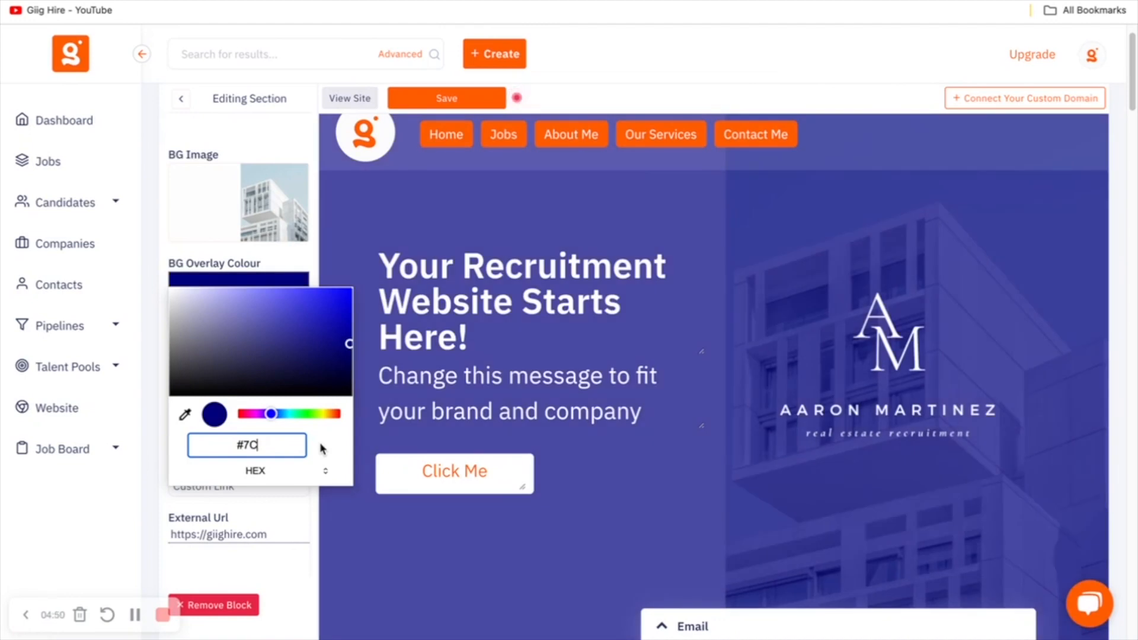
{"action": "type", "text": "89"}
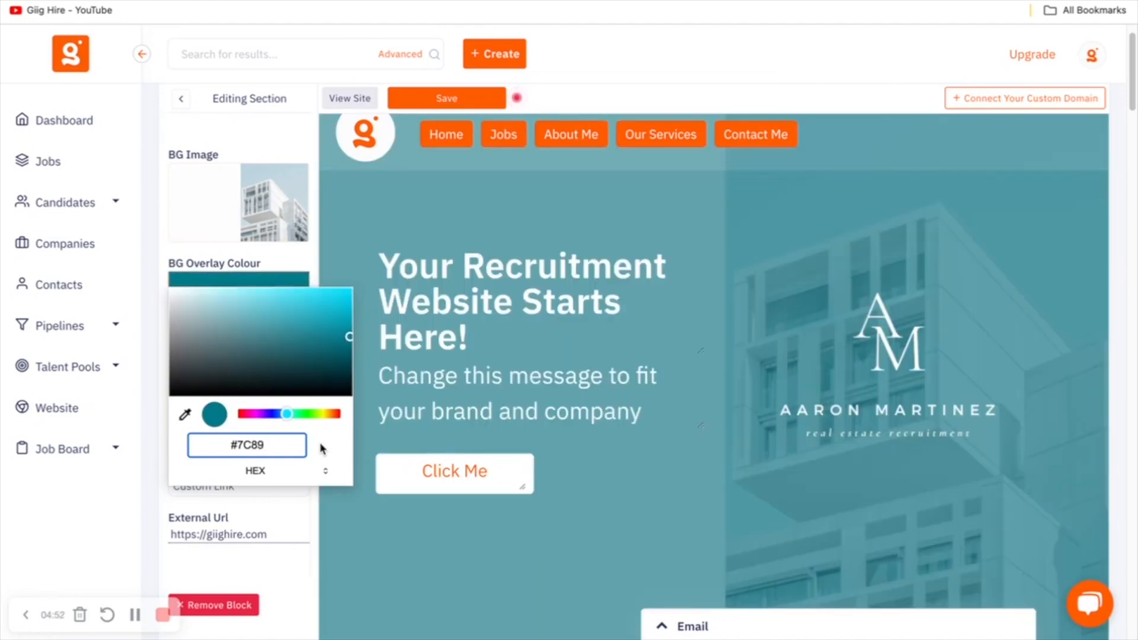
{"action": "type", "text": "A2"}
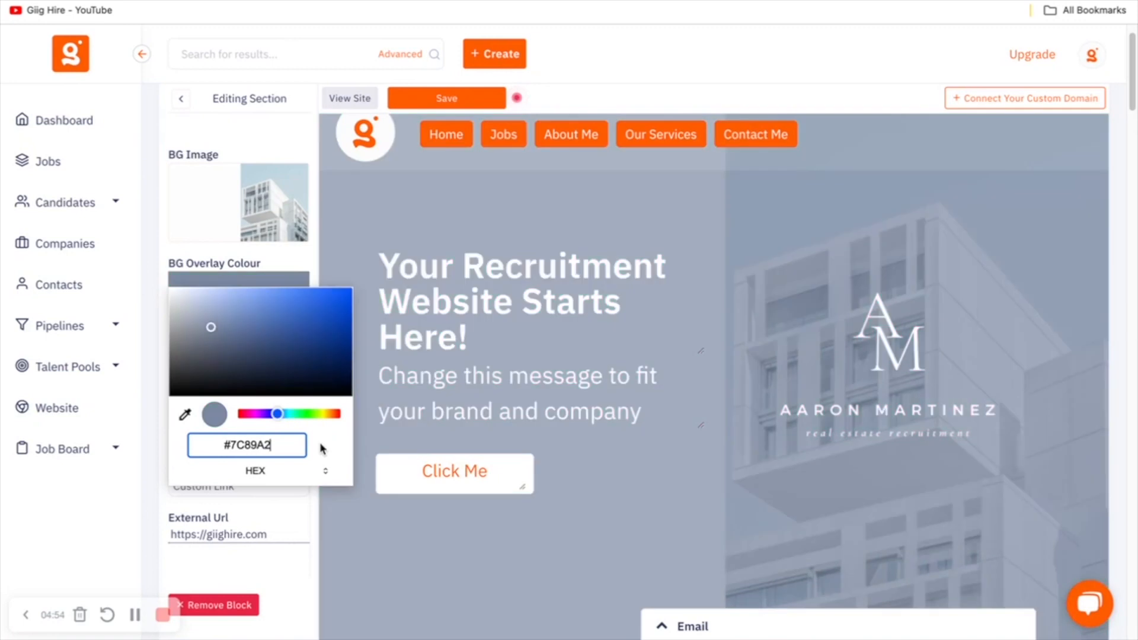
{"action": "left_click", "coordinate": [676, 403]}
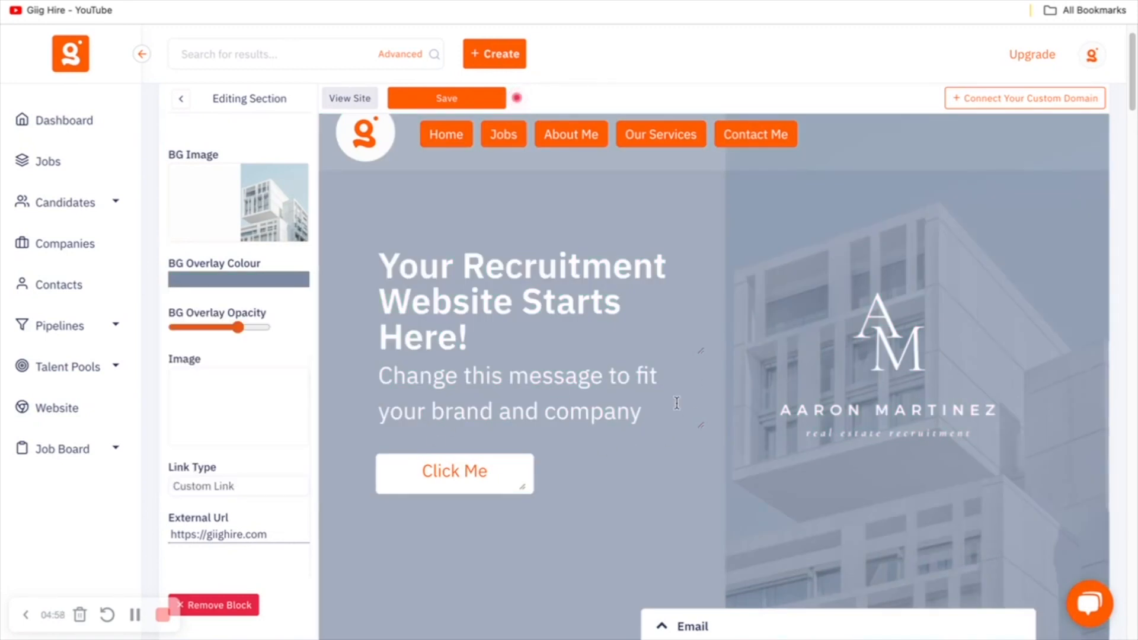
Fine-tune the header banner's background overlay opacity slightly lower.
{"action": "mouse_move", "coordinate": [238, 327]}
{"action": "left_mouse_down"}
{"action": "mouse_move", "coordinate": [247, 330]}
{"action": "mouse_move", "coordinate": [236, 327]}
{"action": "left_mouse_up"}
{"action": "scroll", "coordinate": [833, 423], "scroll_direction": "down", "scroll_amount": 1}
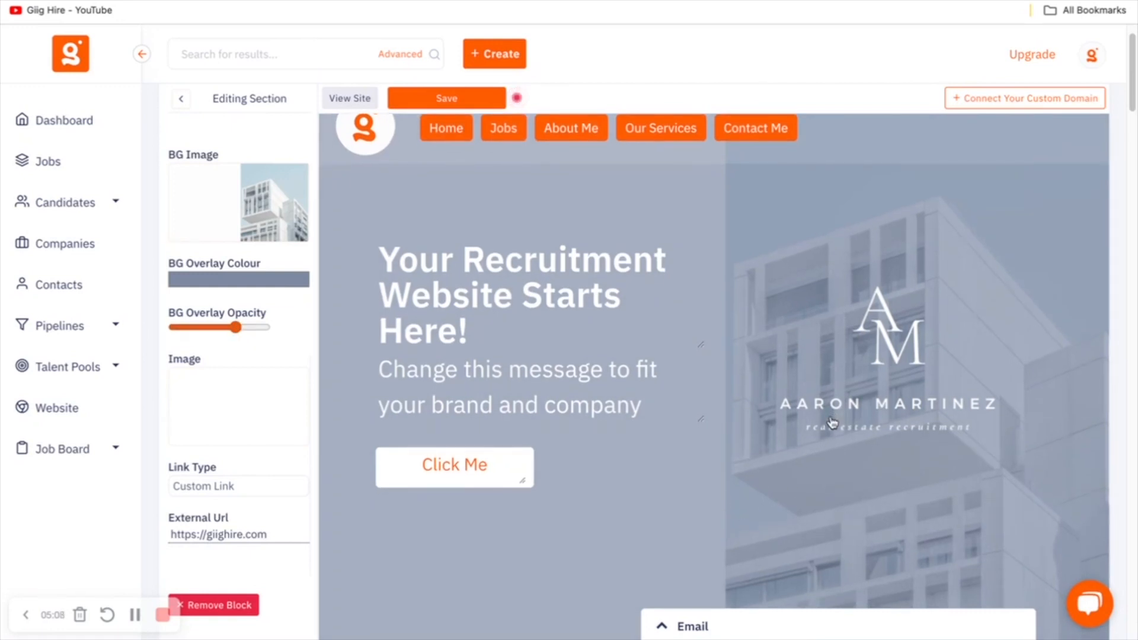
{"action": "scroll", "coordinate": [832, 423], "scroll_direction": "down", "scroll_amount": 1}
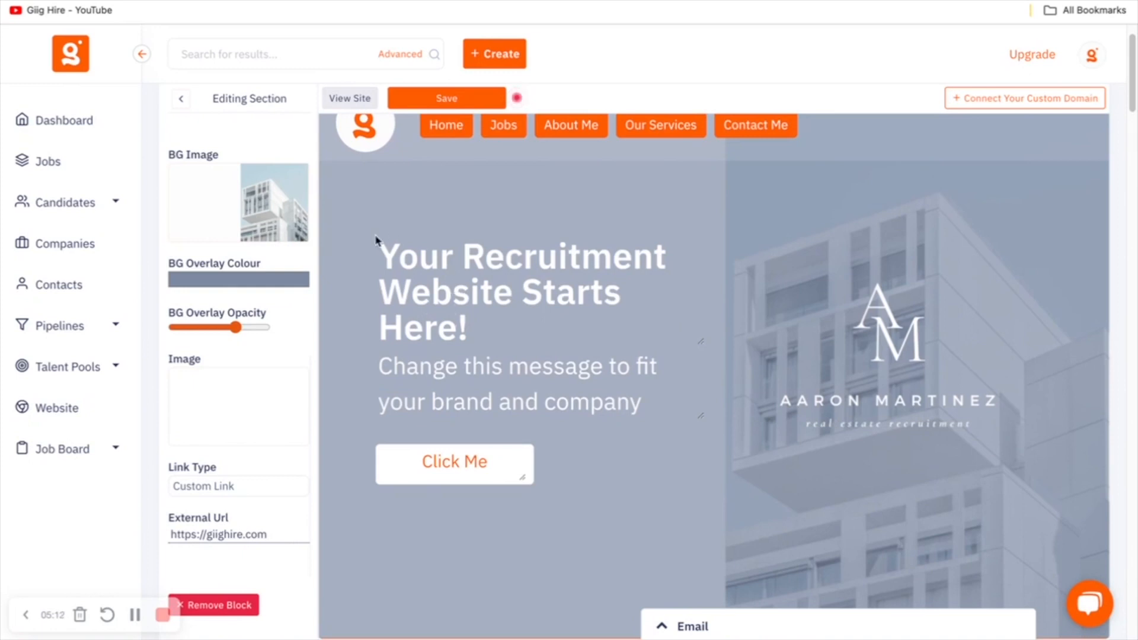
Replace the header banner's heading with "Real Estate Recruitment Specialist!".
{"action": "double_click", "coordinate": [432, 283]}
{"action": "triple_click", "coordinate": [486, 323]}
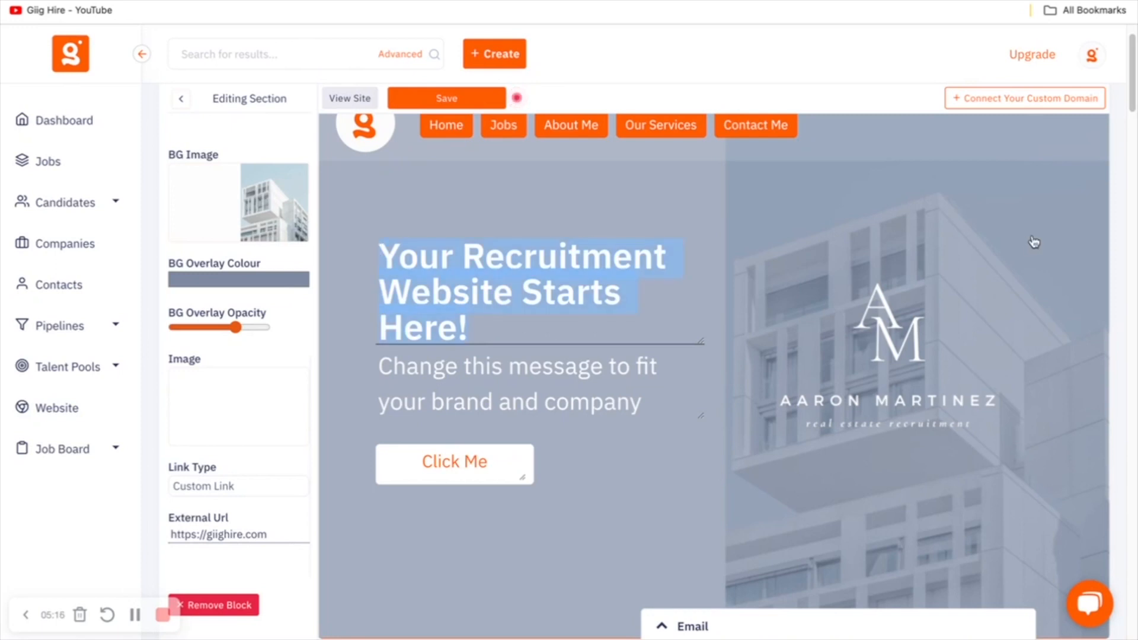
{"action": "key", "text": "BackSpace"}
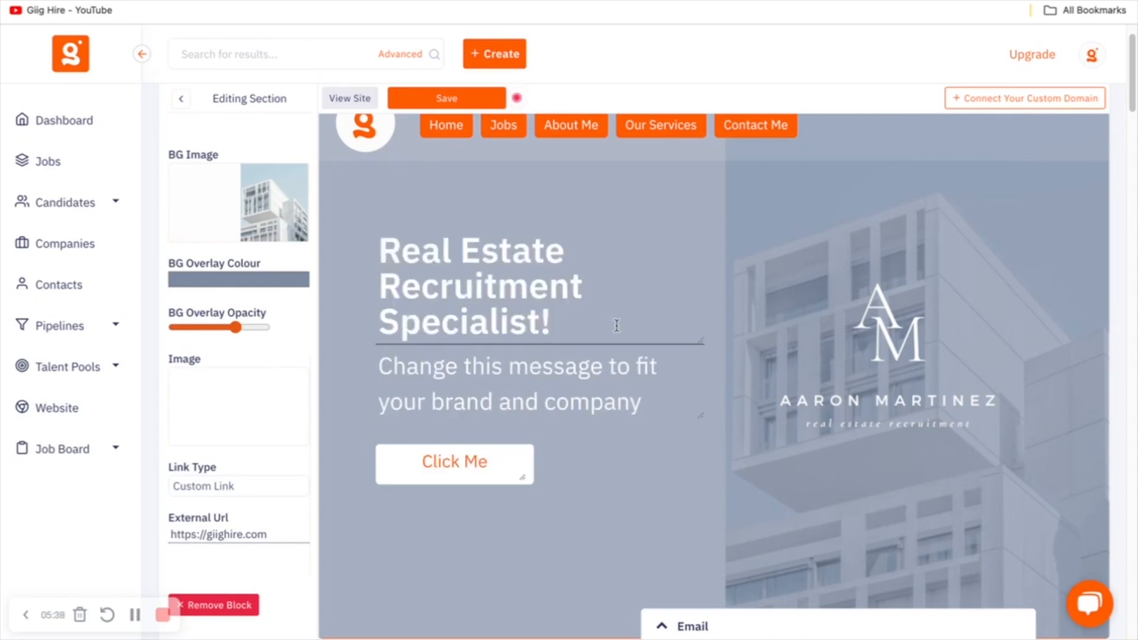
Compare the header banner's layout styles 2 and 3, and settle on style 2.
{"action": "scroll", "coordinate": [614, 325], "scroll_direction": "up", "scroll_amount": 1}
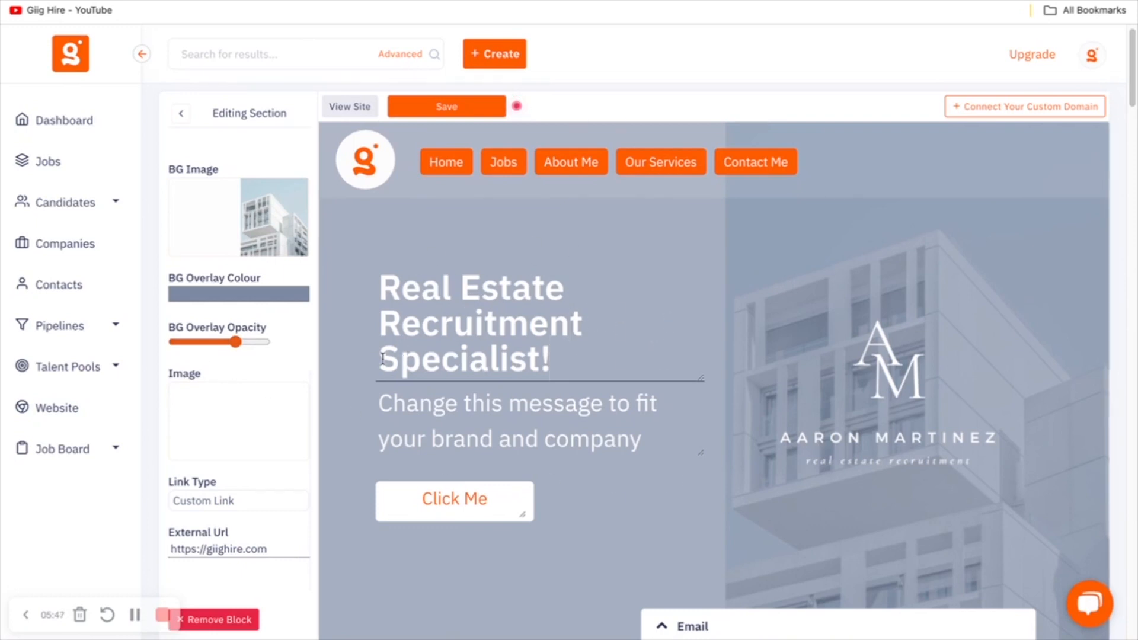
{"action": "scroll", "coordinate": [237, 367], "scroll_direction": "up", "scroll_amount": 5}
{"action": "scroll", "coordinate": [219, 510], "scroll_direction": "down", "scroll_amount": 1}
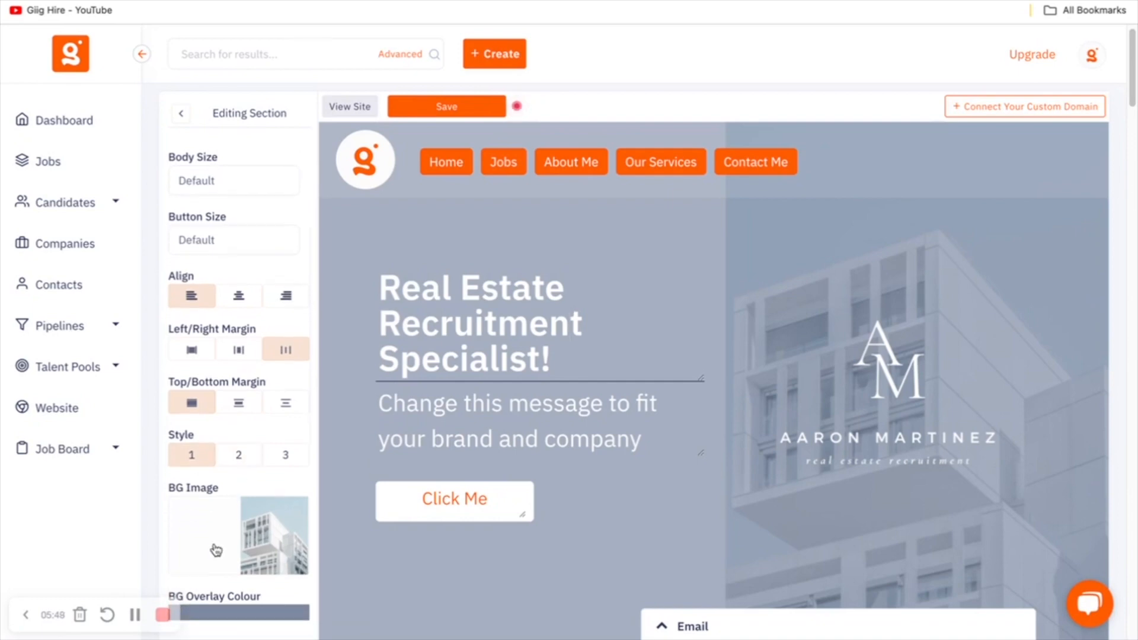
{"action": "left_click", "coordinate": [240, 456]}
{"action": "left_click", "coordinate": [275, 462]}
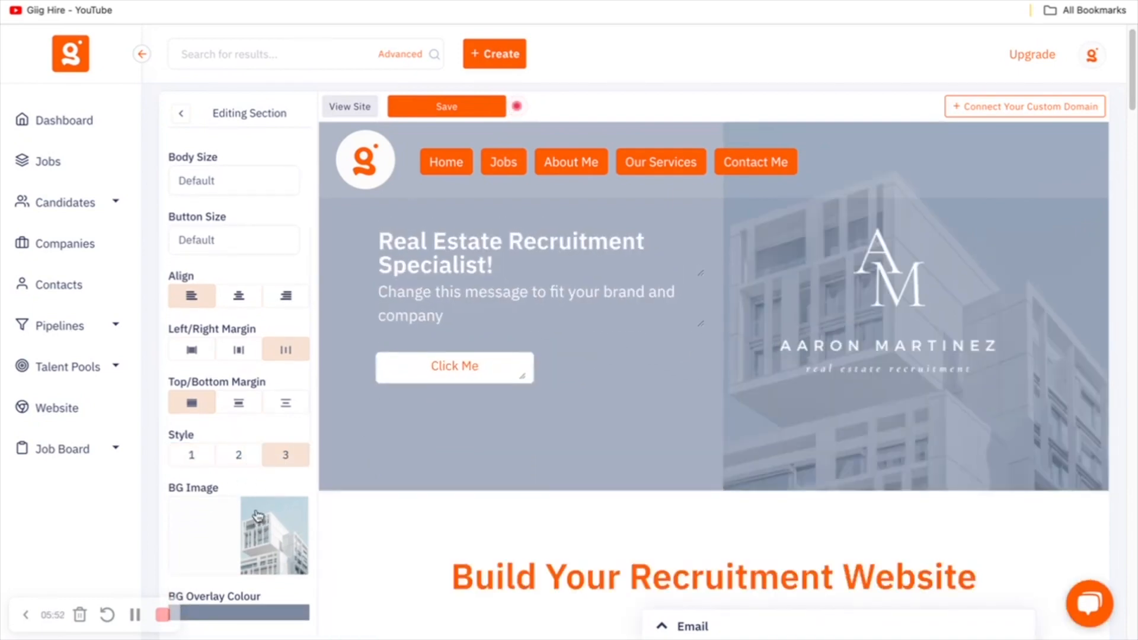
{"action": "left_click", "coordinate": [245, 459]}
Try 14px for the header banner's body text, and settle on a body size of 18px.
{"action": "scroll", "coordinate": [651, 341], "scroll_direction": "up", "scroll_amount": 1}
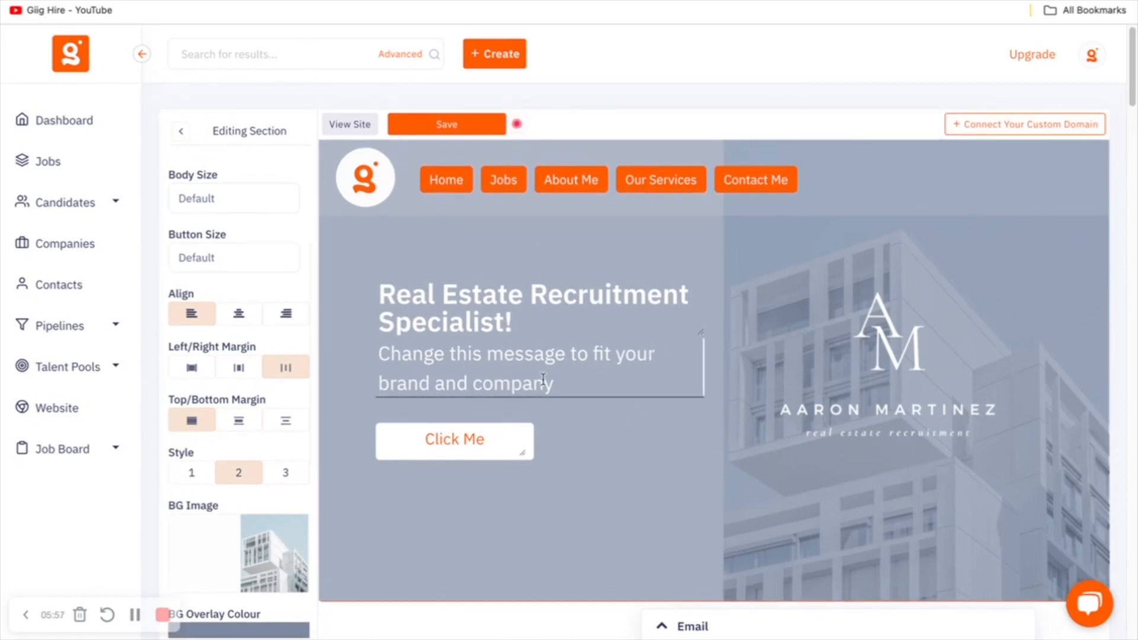
{"action": "left_click_drag", "start_coordinate": [407, 361], "coordinate": [369, 360]}
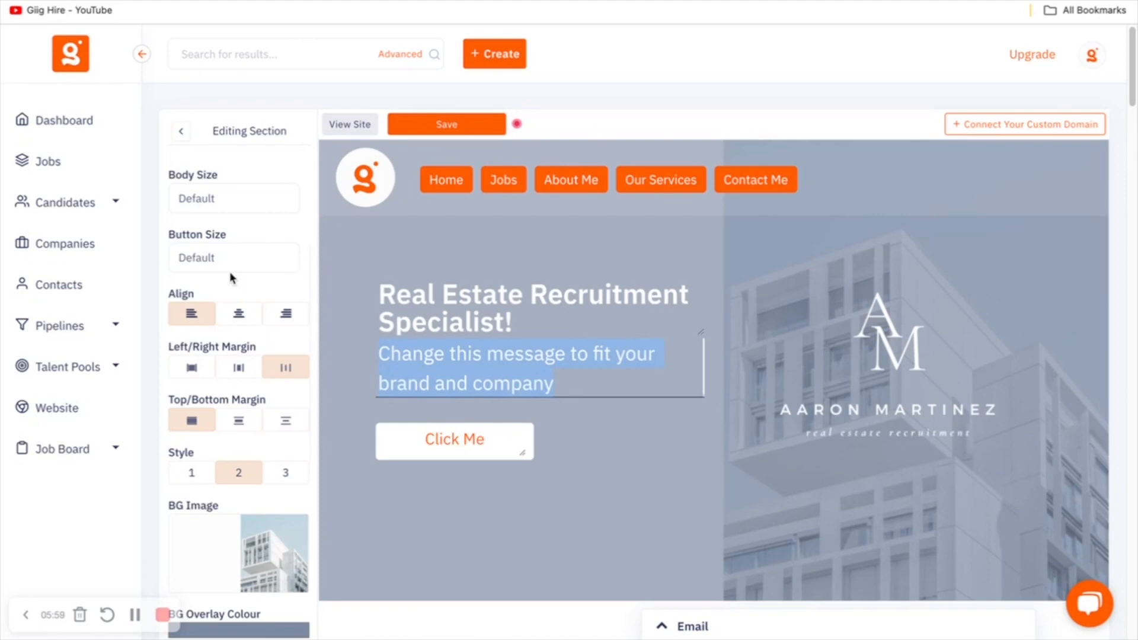
{"action": "left_click", "coordinate": [240, 200]}
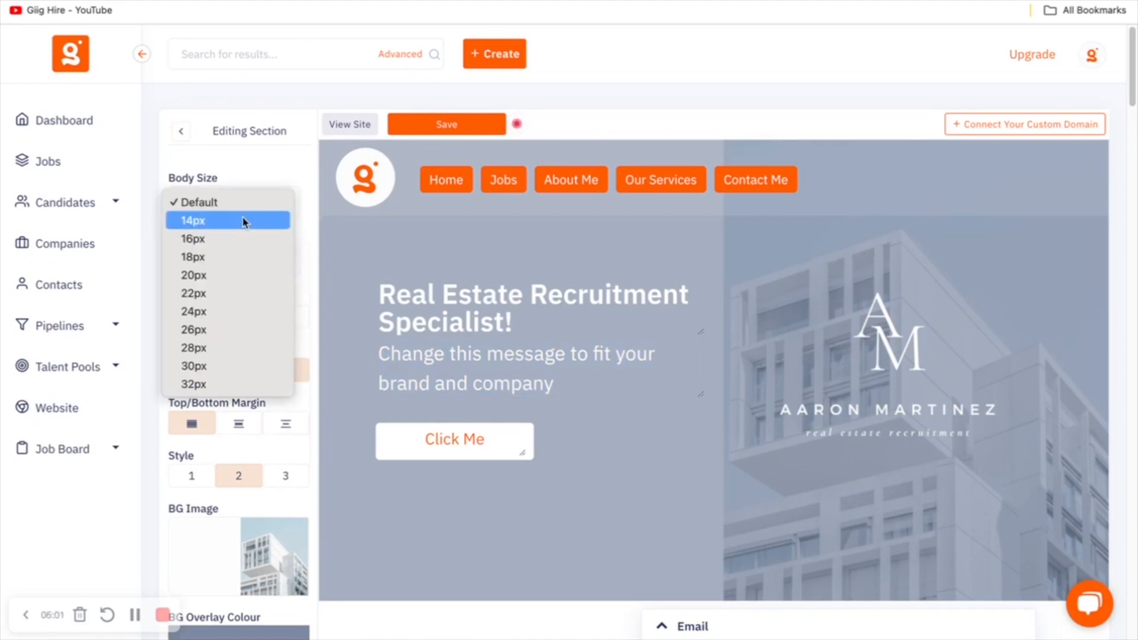
{"action": "left_click", "coordinate": [243, 222]}
{"action": "left_click", "coordinate": [237, 198]}
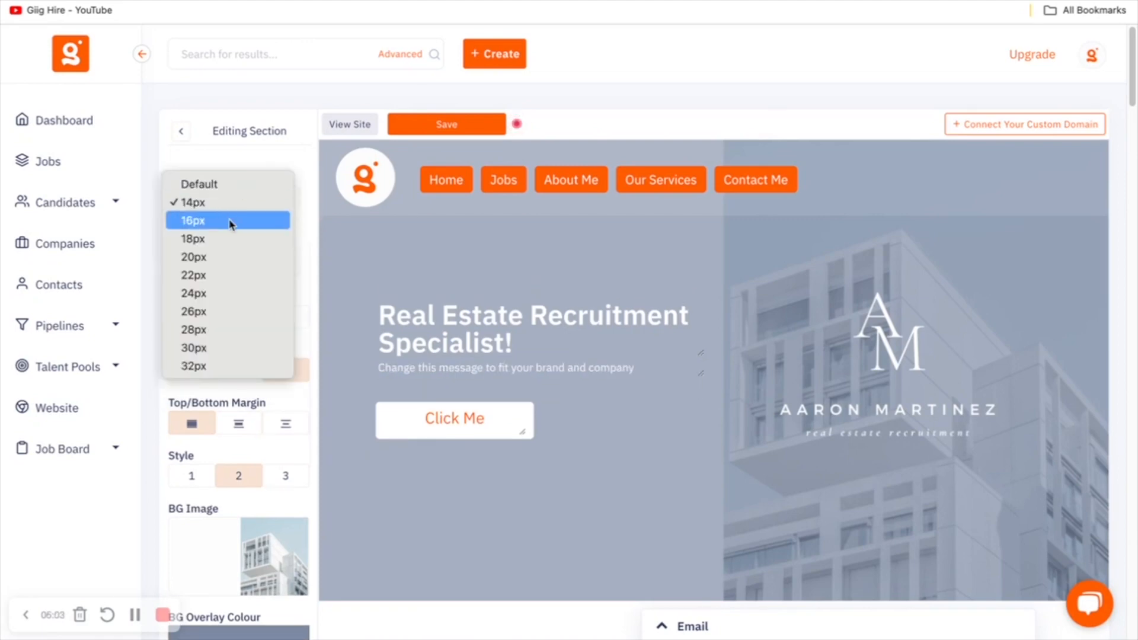
{"action": "left_click", "coordinate": [229, 239]}
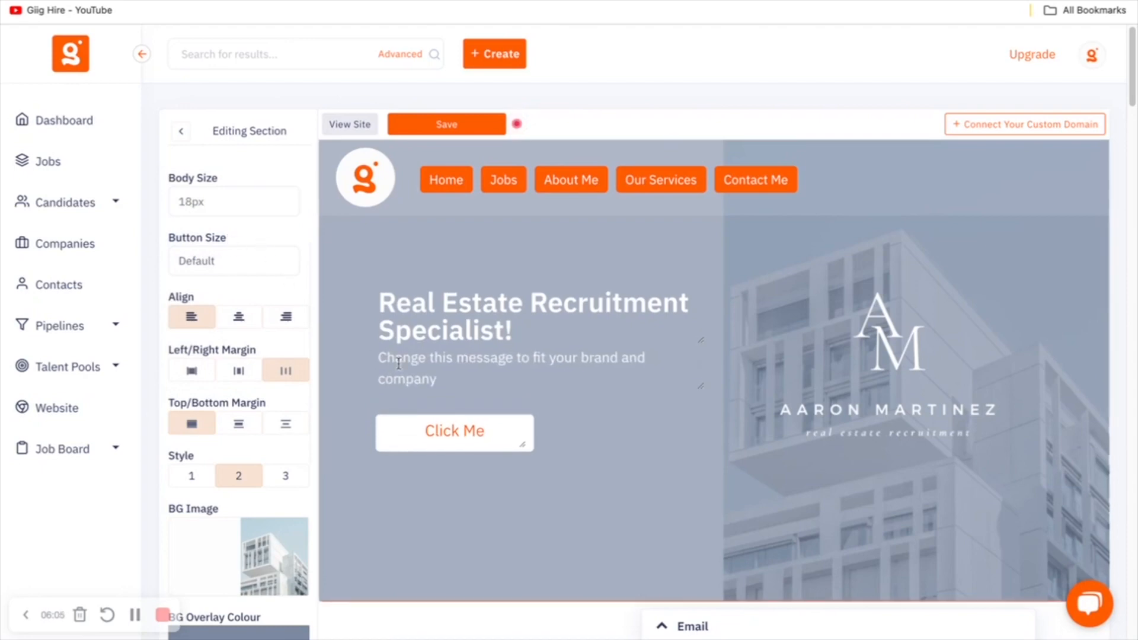
Replace the header banner's body message with "Click The Button Below To See Our Live Roles!", leaving a blank line above it.
{"action": "left_click", "coordinate": [450, 380]}
{"action": "left_click_drag", "start_coordinate": [450, 380], "coordinate": [395, 362]}
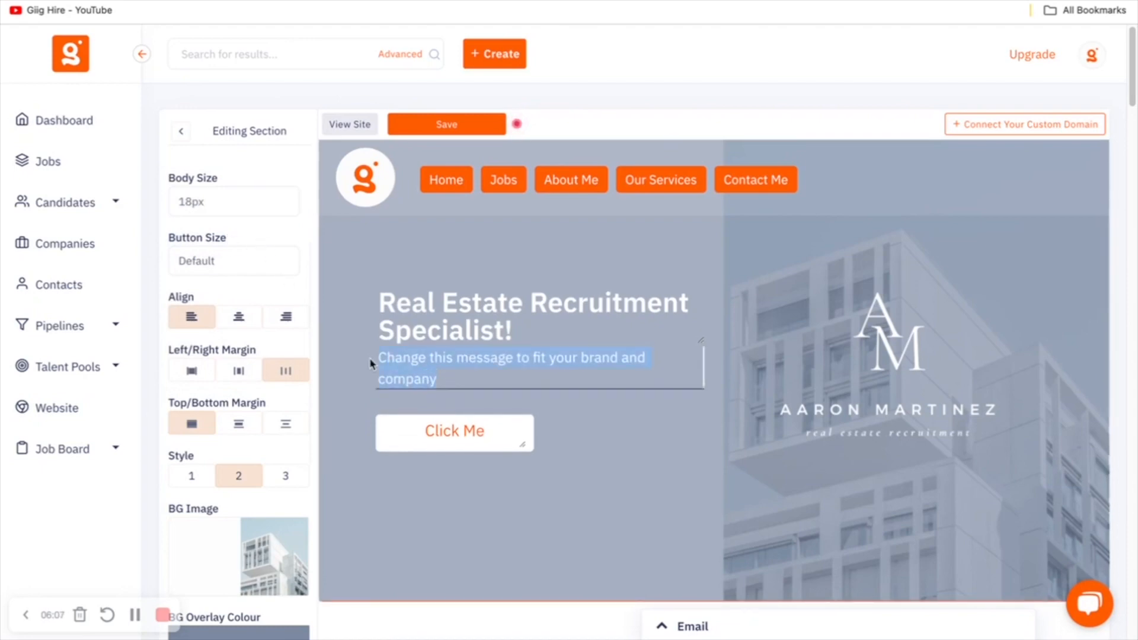
{"action": "type", "text": "Click The Button Below To See Our Live Roles!"}
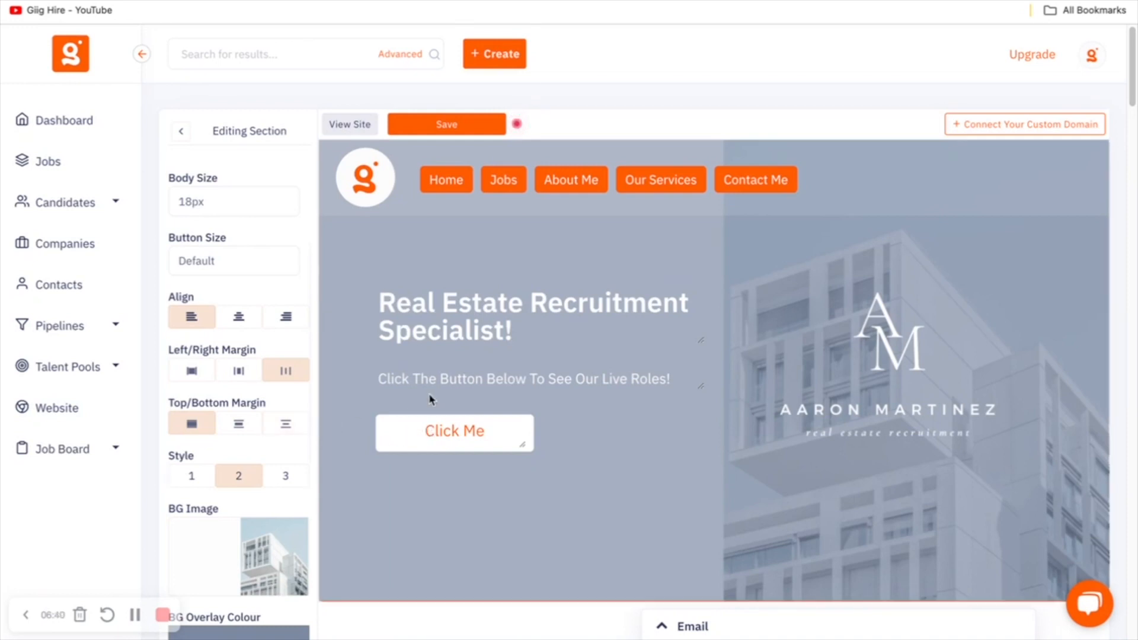
Change the header banner button's link type from a custom link to Job Board.
{"action": "scroll", "coordinate": [244, 338], "scroll_direction": "down", "scroll_amount": 5}
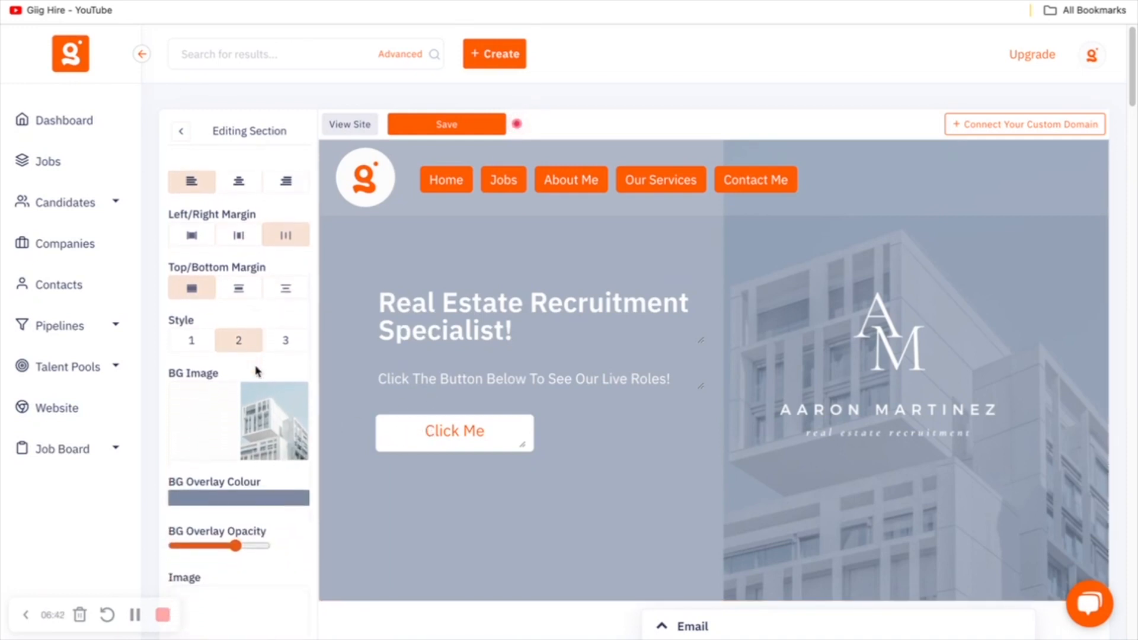
{"action": "scroll", "coordinate": [256, 373], "scroll_direction": "down", "scroll_amount": 2}
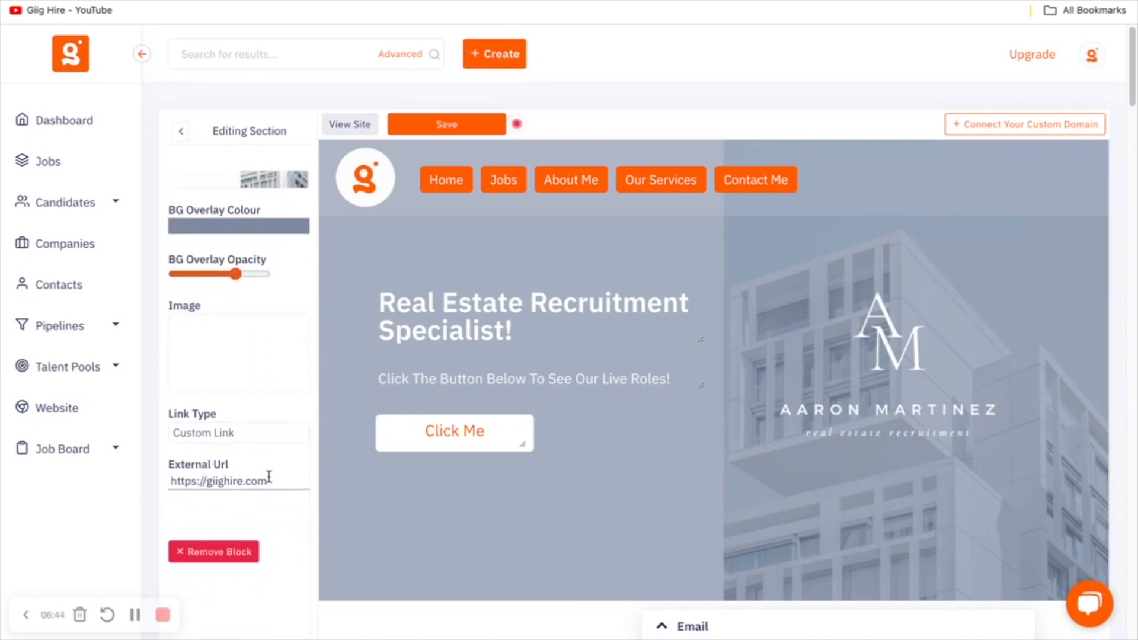
{"action": "left_click_drag", "start_coordinate": [275, 488], "coordinate": [155, 483]}
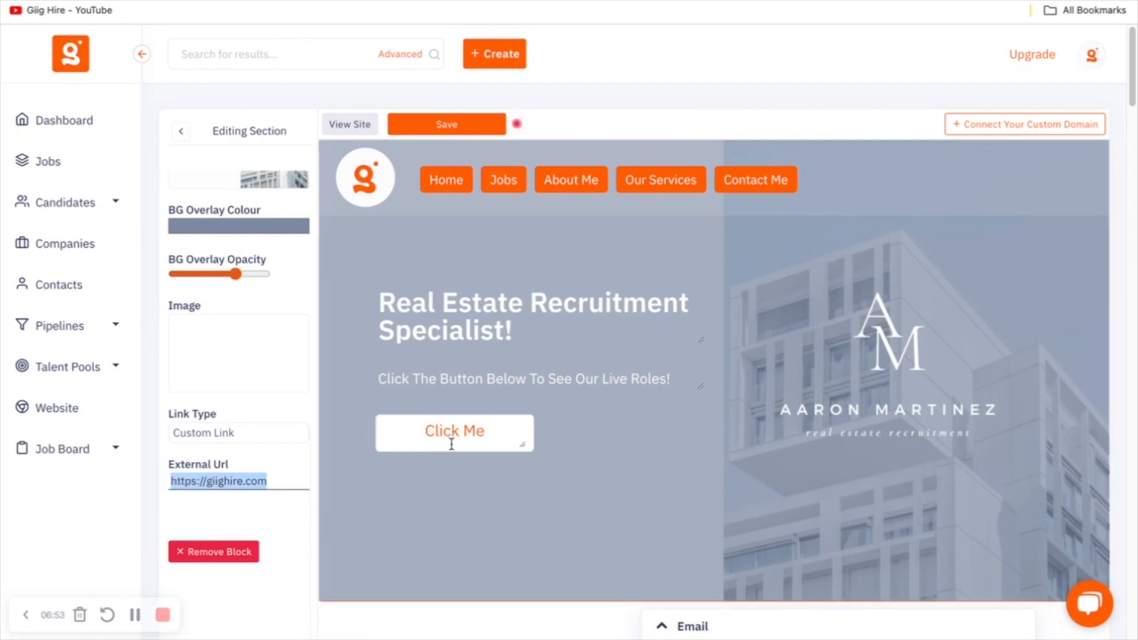
{"action": "left_click", "coordinate": [245, 436]}
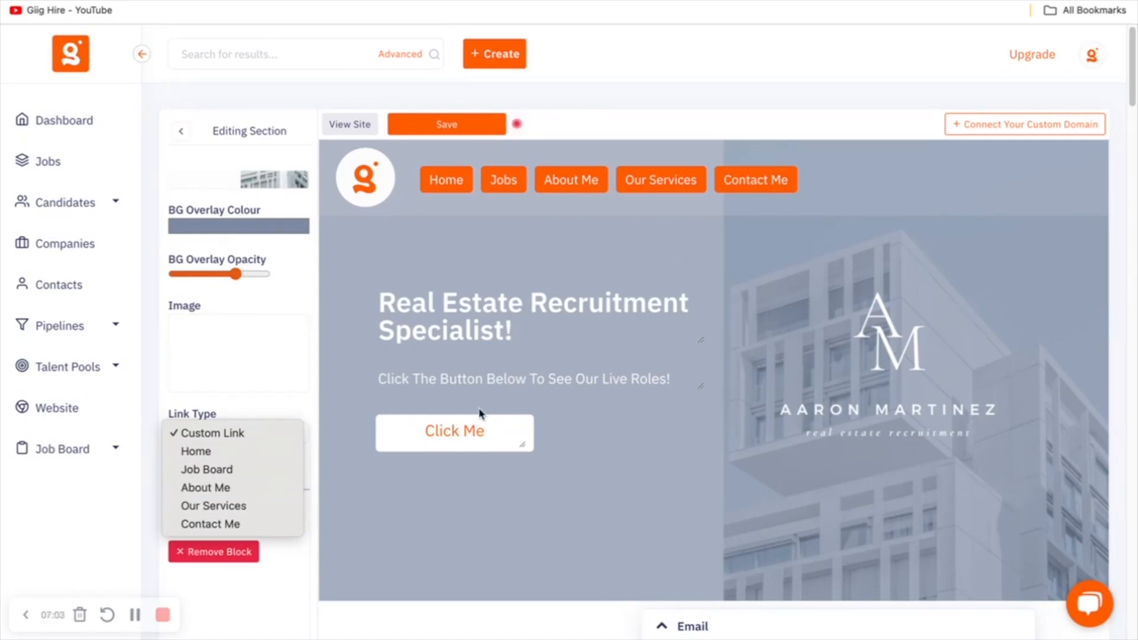
{"action": "left_click", "coordinate": [210, 469]}
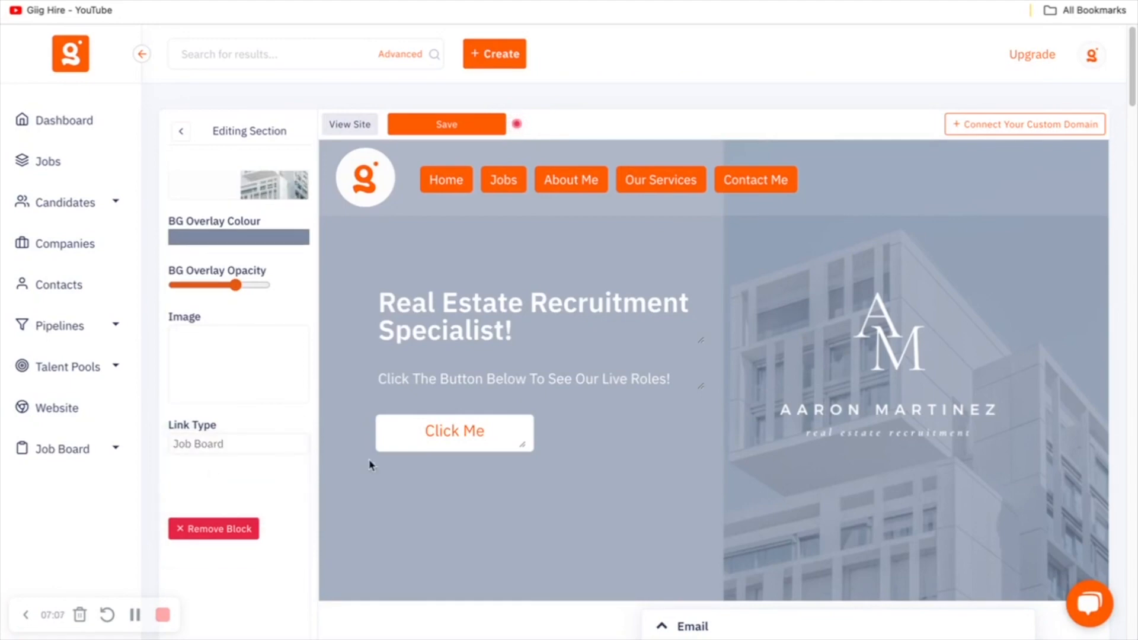
Relabel the header banner's button as "Live Jobs".
{"action": "double_click", "coordinate": [436, 431]}
{"action": "triple_click", "coordinate": [436, 432]}
{"action": "type", "text": "Li"}
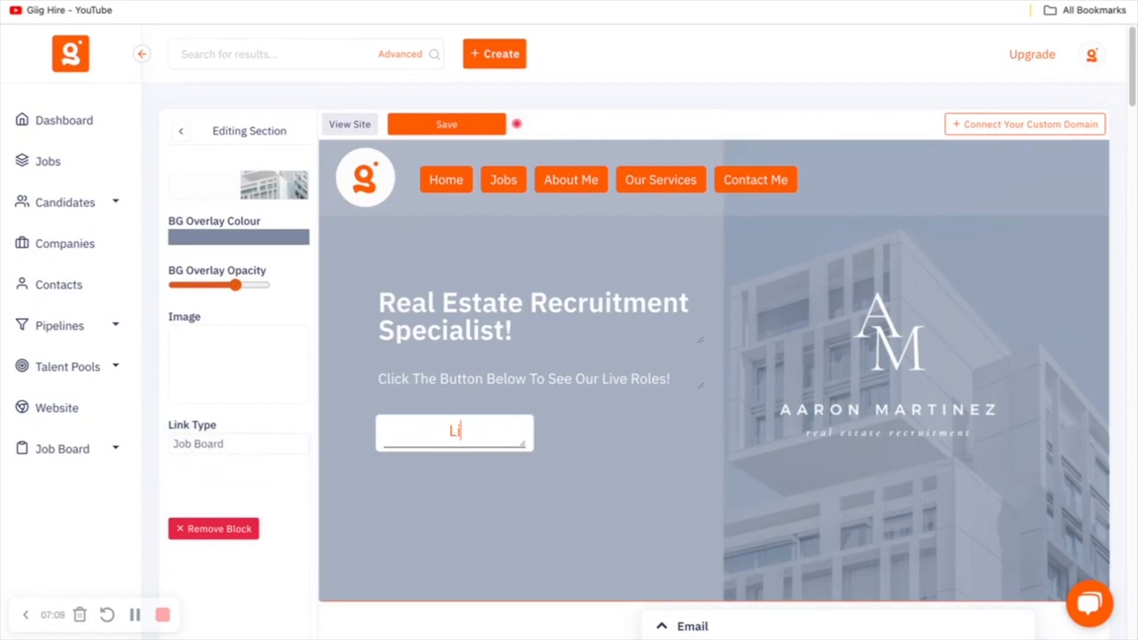
{"action": "type", "text": "ve Jobs"}
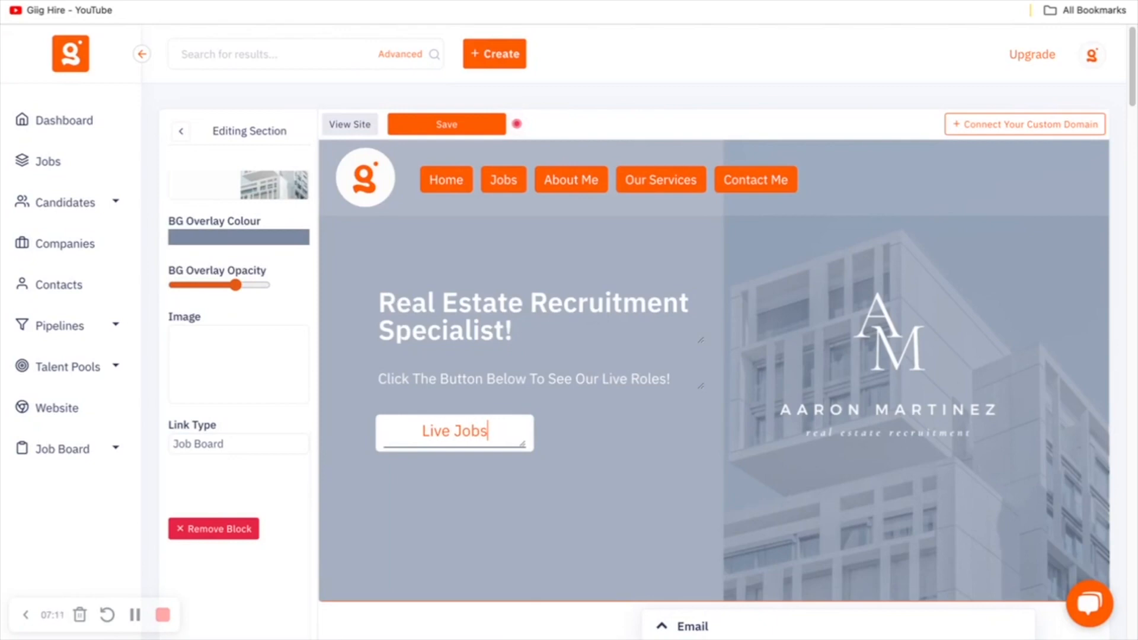
{"action": "left_click", "coordinate": [455, 504]}
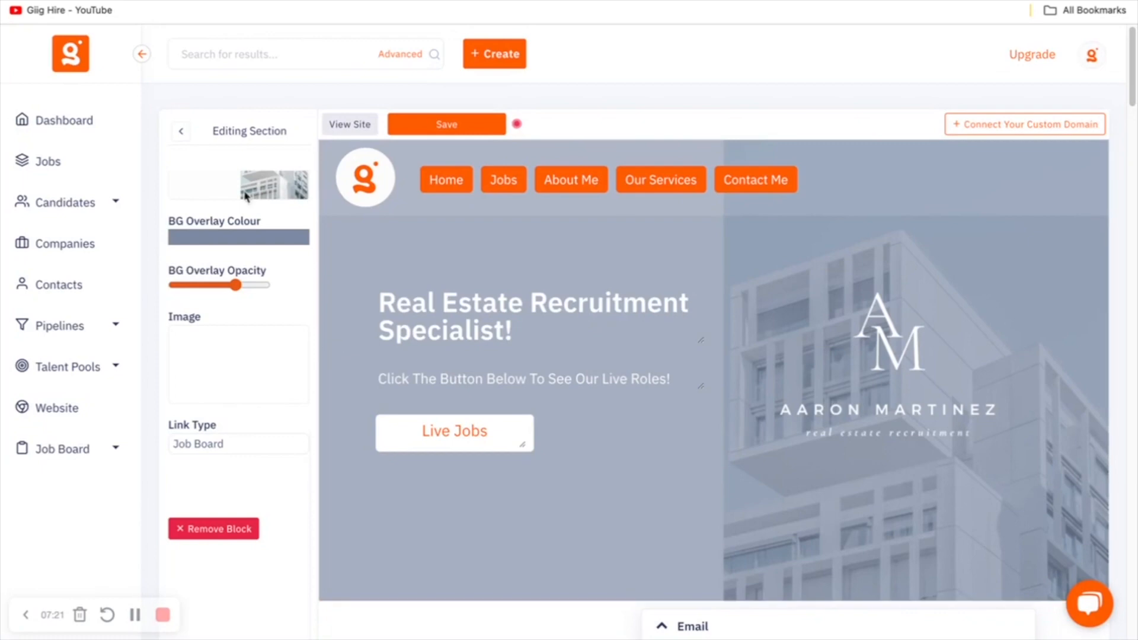
Set the site-wide button text colour to the banner's blue-grey (RGB 166, 175, 193), sampled with the eyedropper.
{"action": "left_click", "coordinate": [177, 132]}
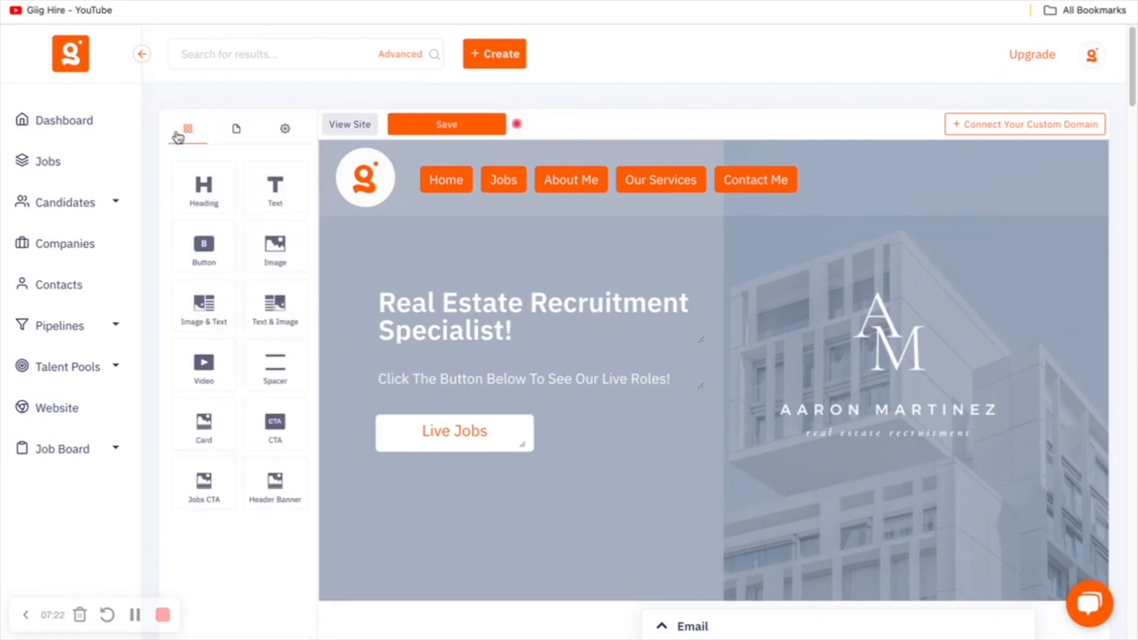
{"action": "left_click", "coordinate": [286, 131]}
{"action": "left_click", "coordinate": [205, 212]}
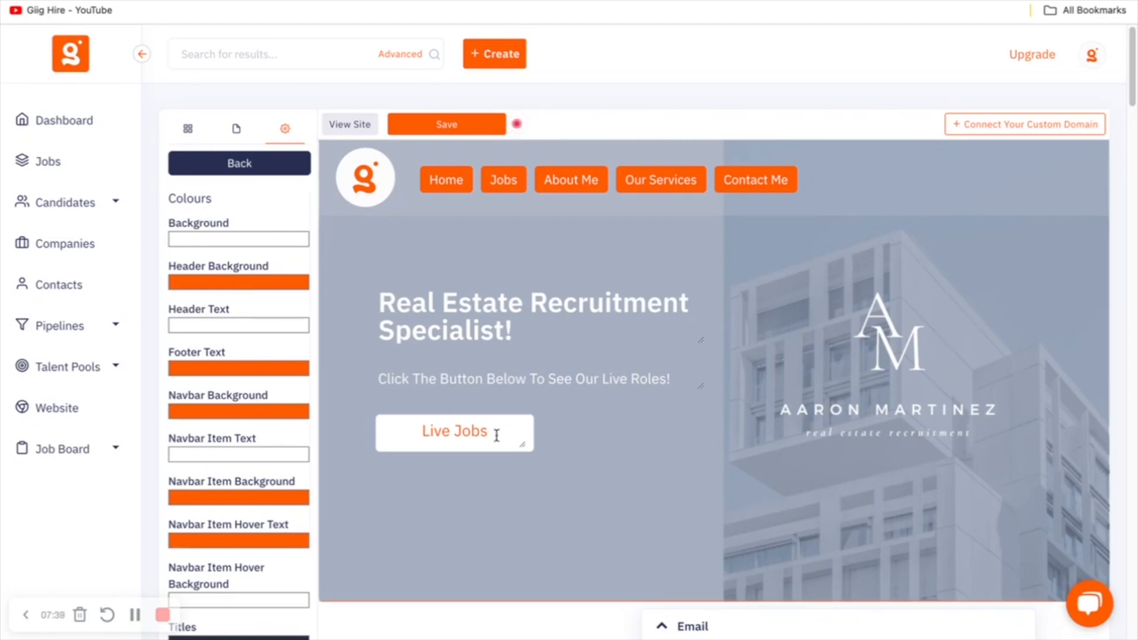
{"action": "scroll", "coordinate": [249, 372], "scroll_direction": "down", "scroll_amount": 2}
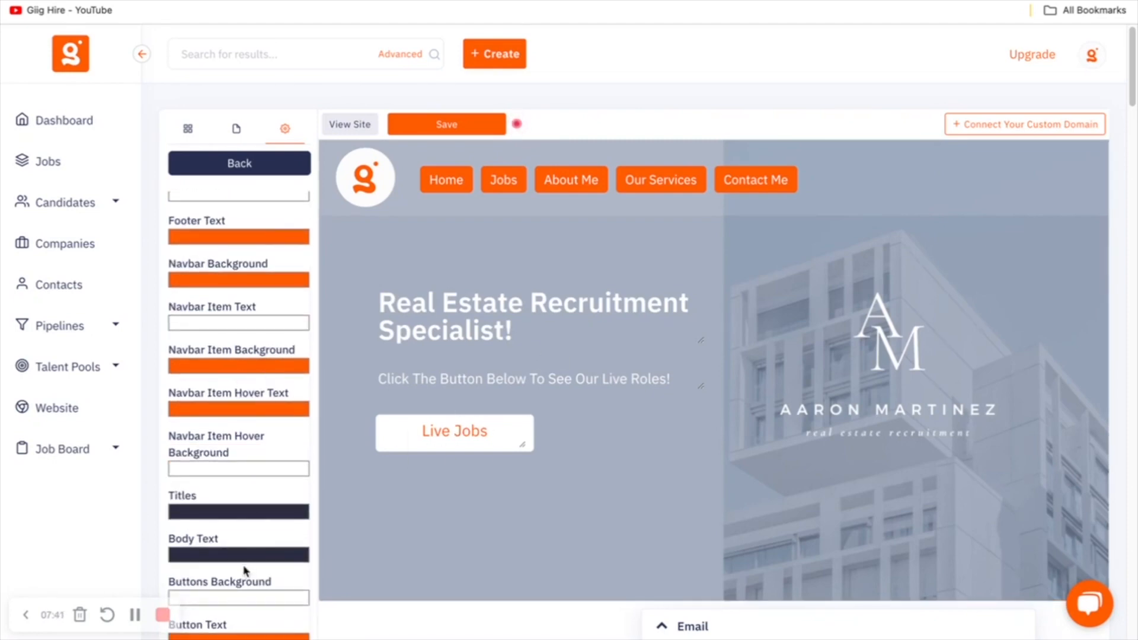
{"action": "left_click", "coordinate": [260, 634]}
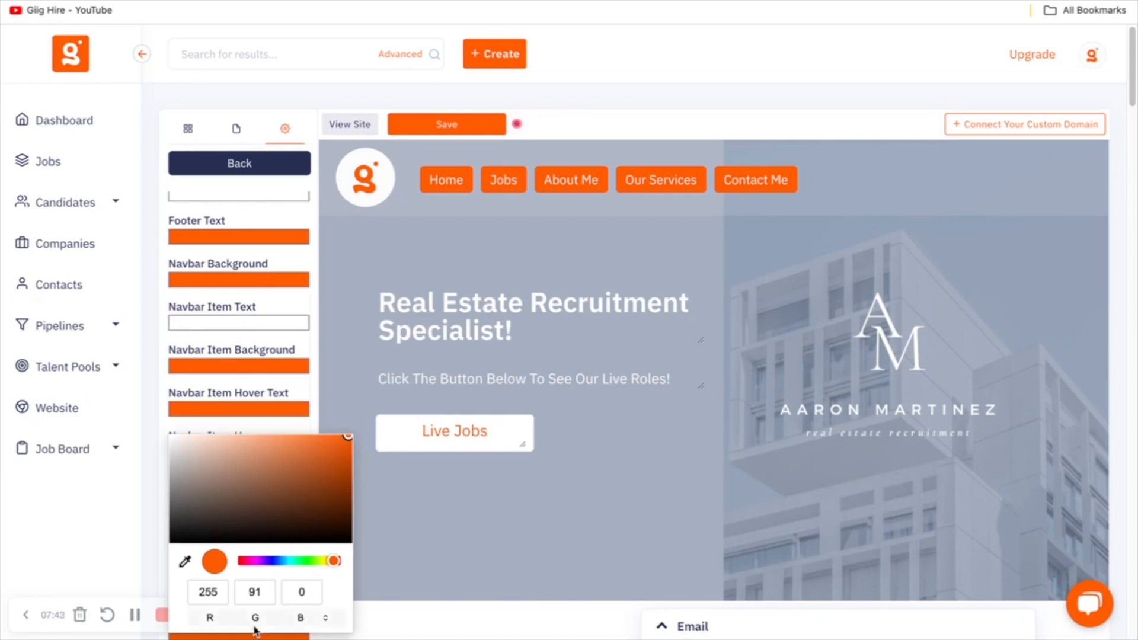
{"action": "left_click", "coordinate": [185, 560]}
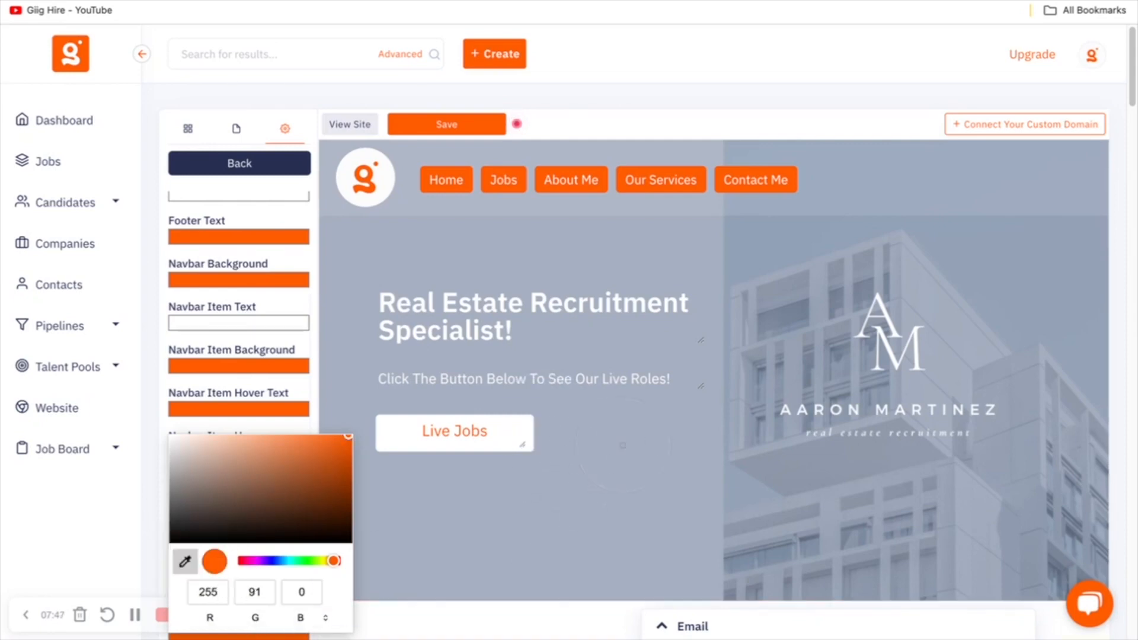
{"action": "left_click", "coordinate": [622, 445]}
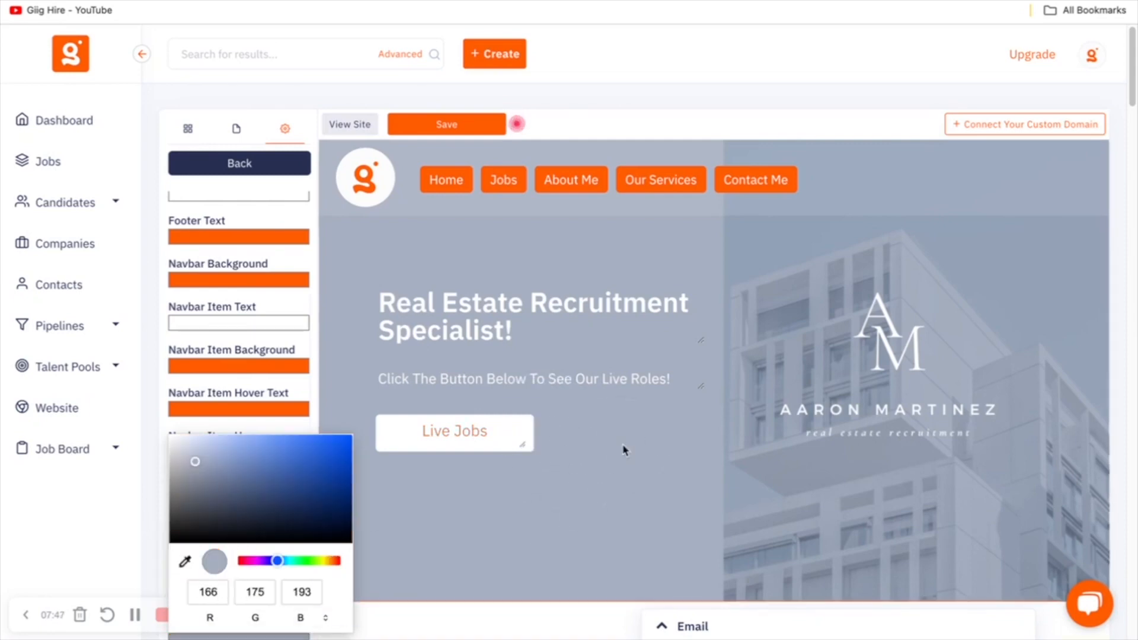
{"action": "left_click", "coordinate": [599, 494]}
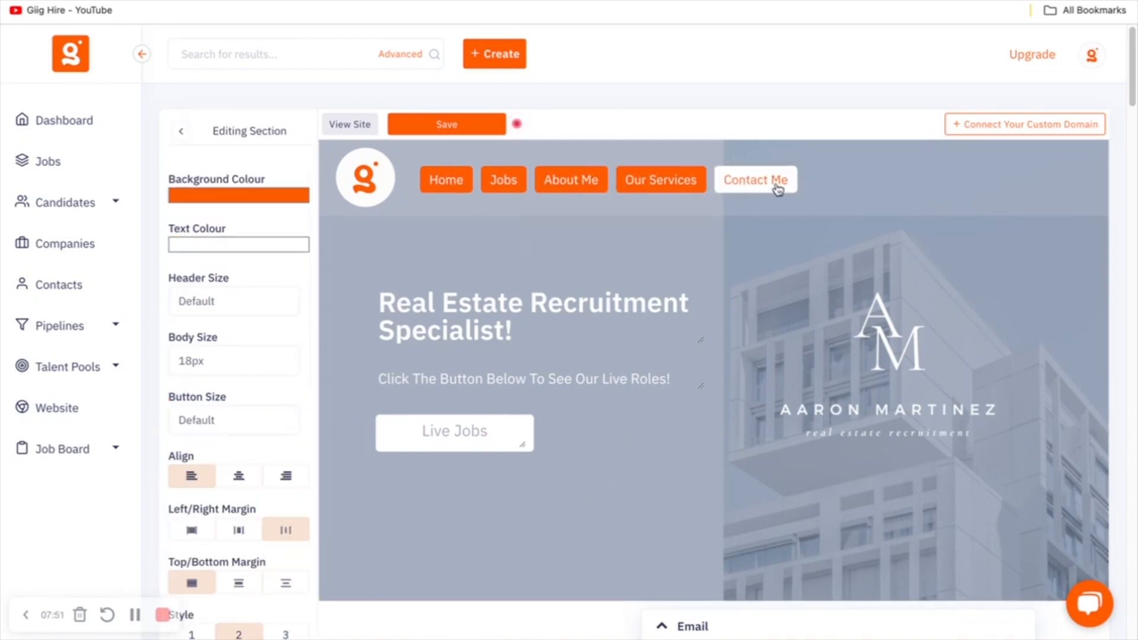
Set the navbar item background to the banner's blue-grey (RGB 166, 175, 193) with the eyedropper and save the website.
{"action": "left_click", "coordinate": [181, 131]}
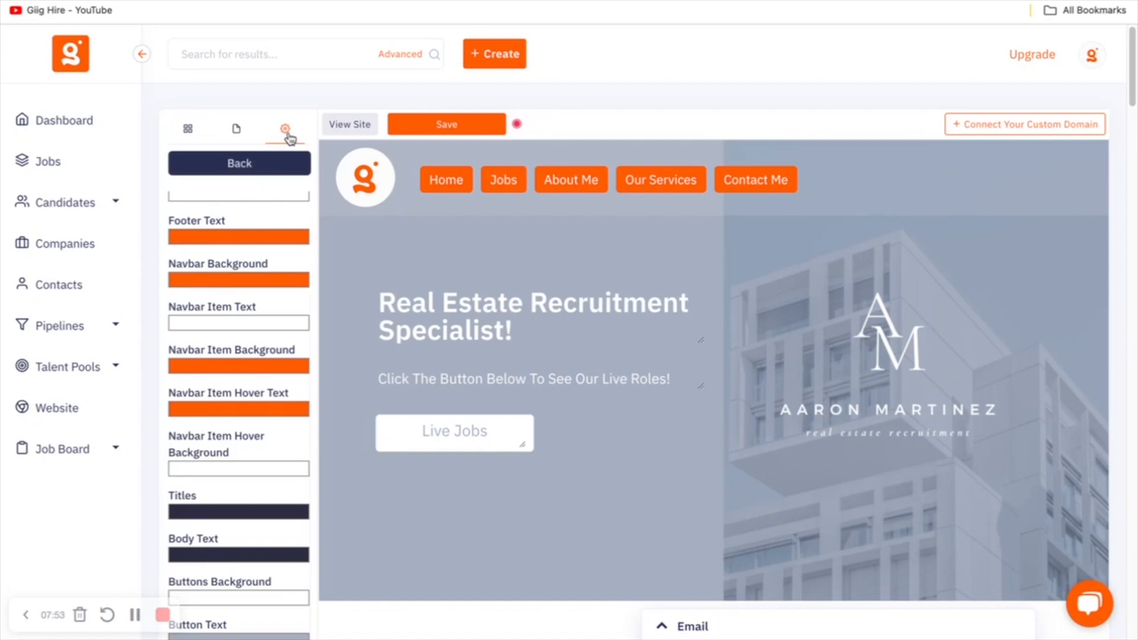
{"action": "scroll", "coordinate": [258, 260], "scroll_direction": "up", "scroll_amount": 1}
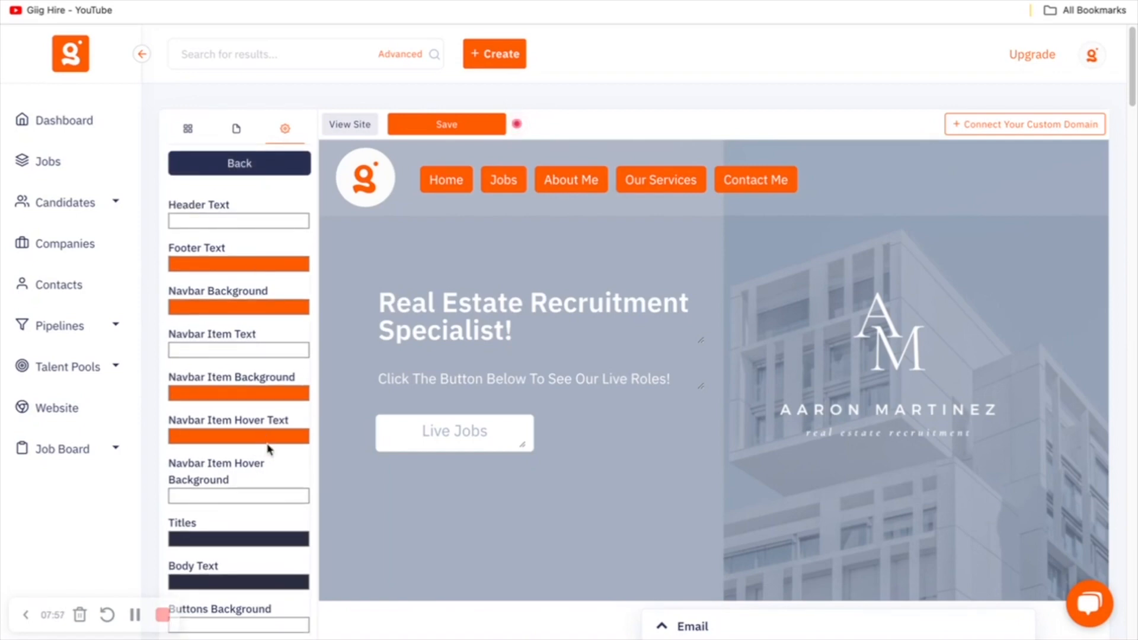
{"action": "left_click", "coordinate": [256, 394]}
{"action": "left_click", "coordinate": [185, 527]}
{"action": "left_click", "coordinate": [631, 266]}
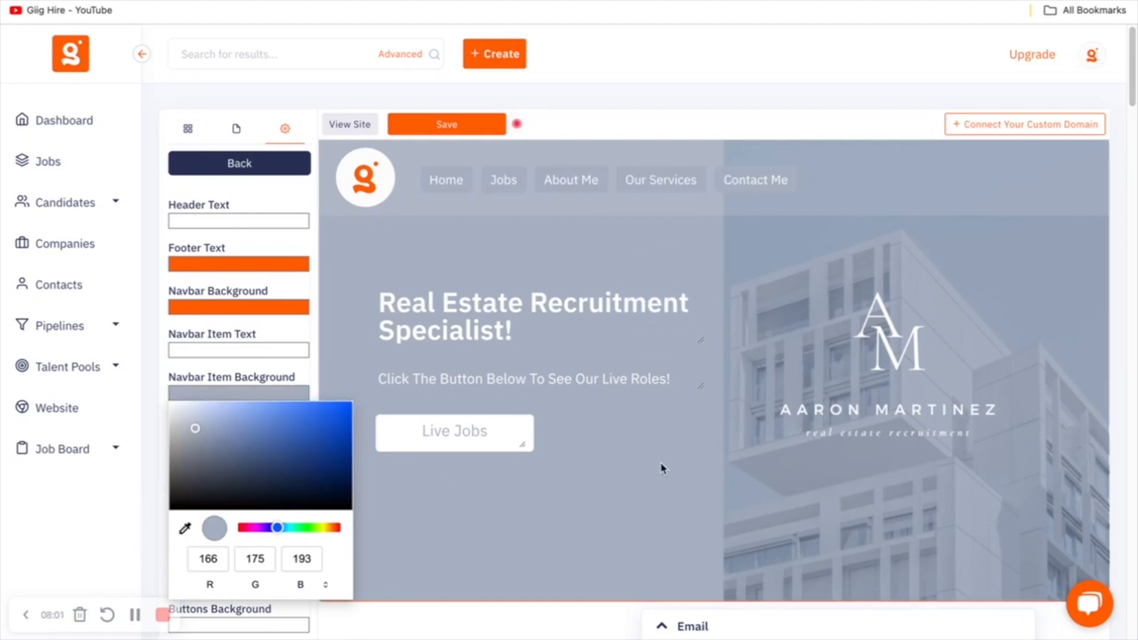
{"action": "left_click", "coordinate": [560, 249]}
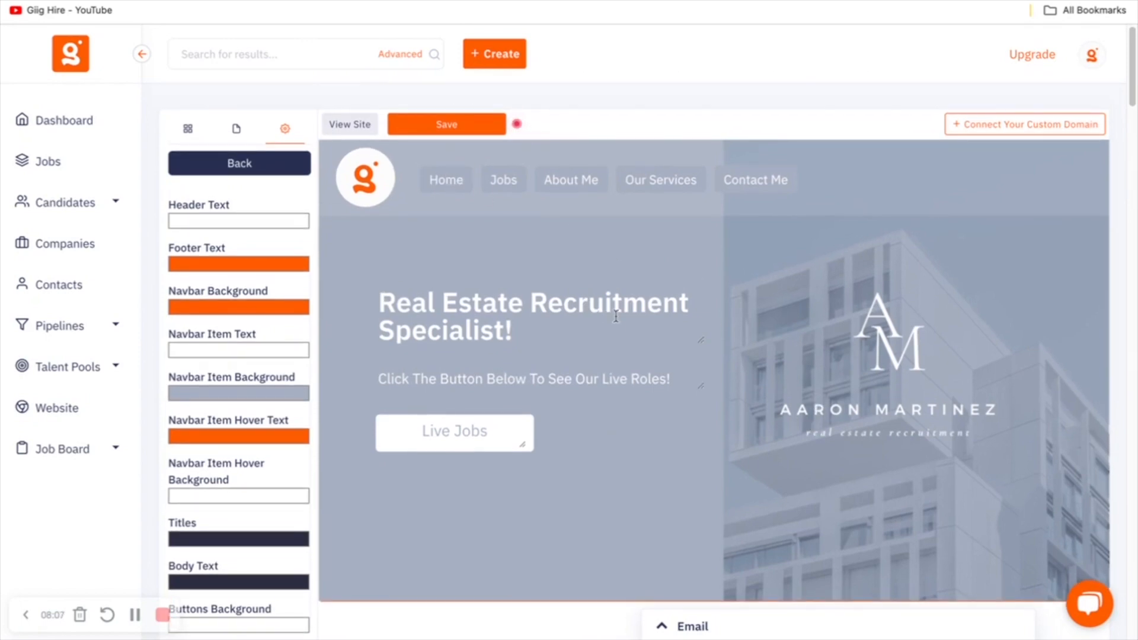
{"action": "left_click", "coordinate": [439, 127]}
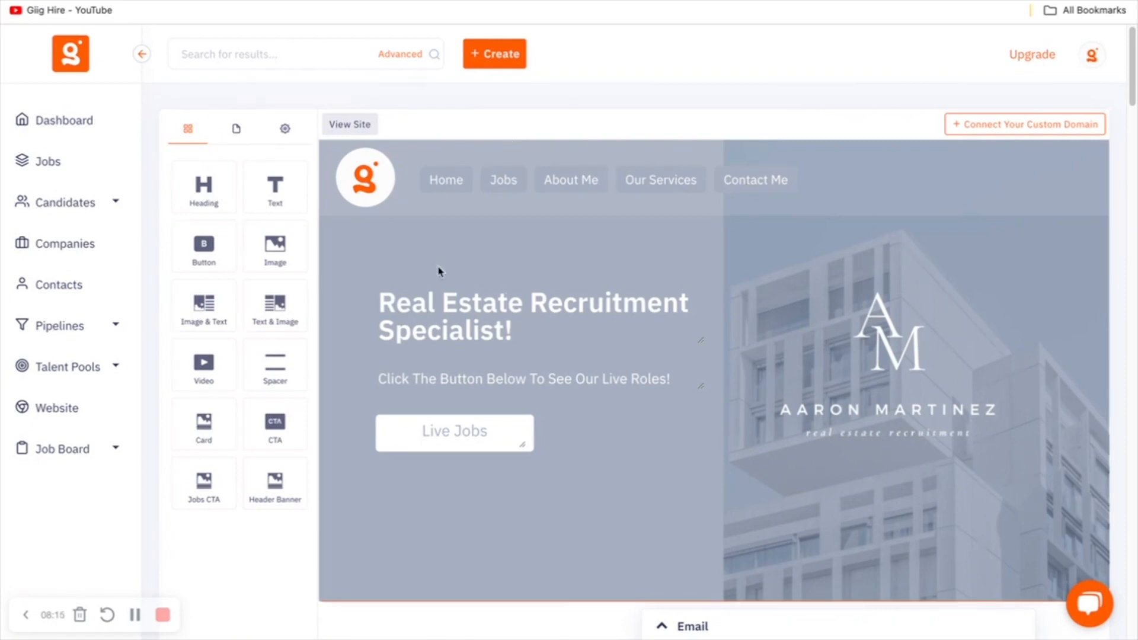
Change the company logo to the white "real estate recruitment" logo, save the company information and return to the website builder.
{"action": "mouse_move", "coordinate": [364, 173]}
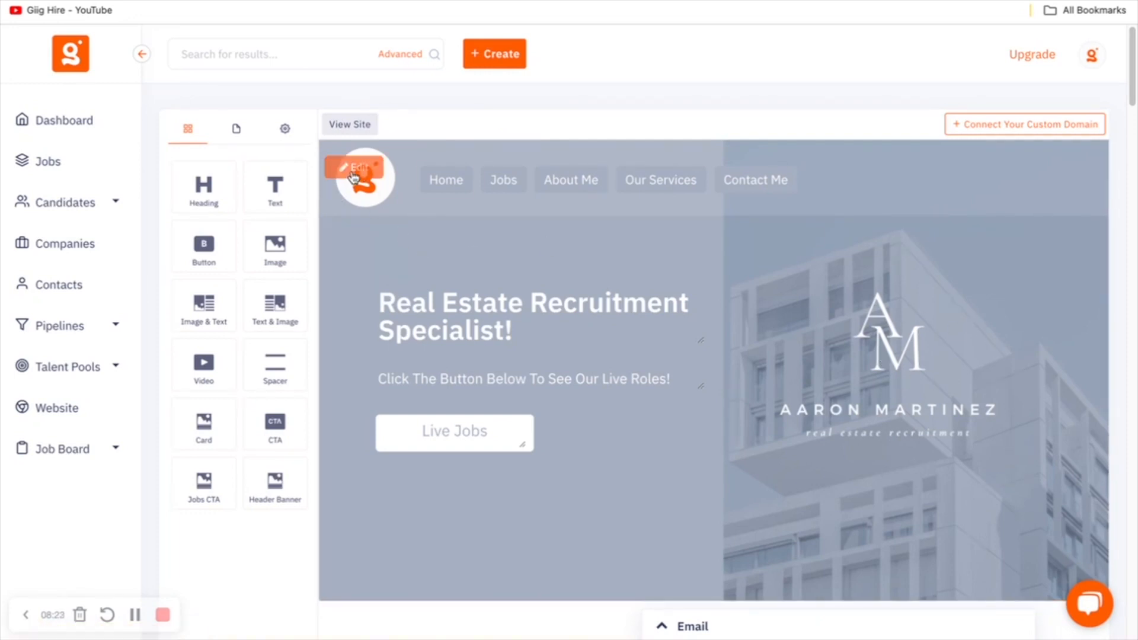
{"action": "left_click", "coordinate": [354, 172]}
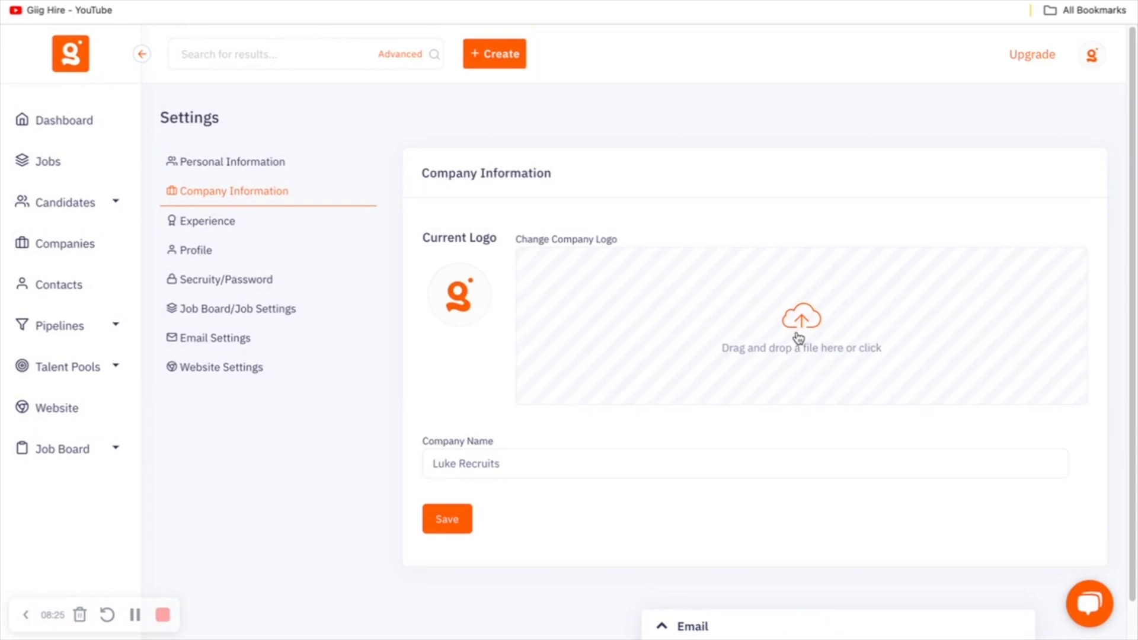
{"action": "left_click", "coordinate": [447, 518]}
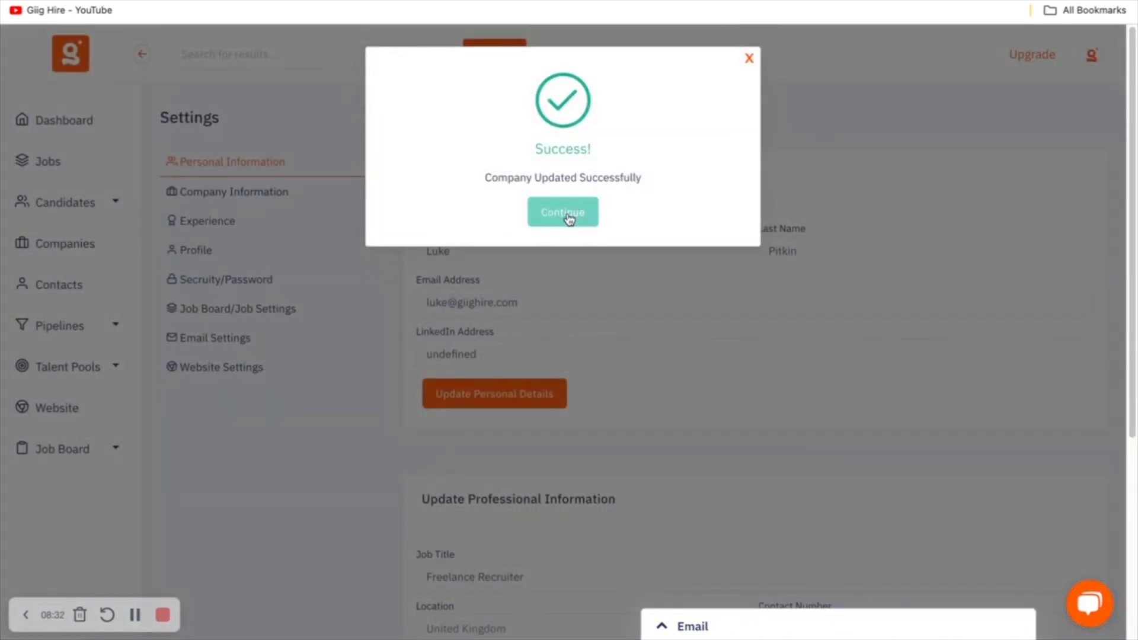
{"action": "left_click", "coordinate": [569, 198]}
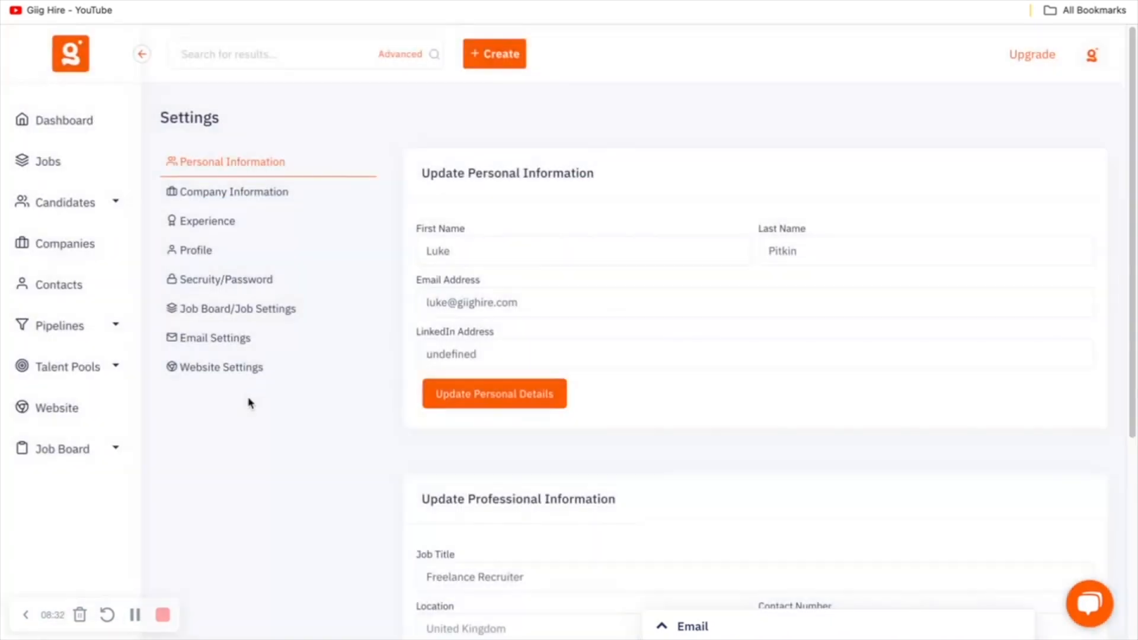
{"action": "left_click", "coordinate": [70, 409]}
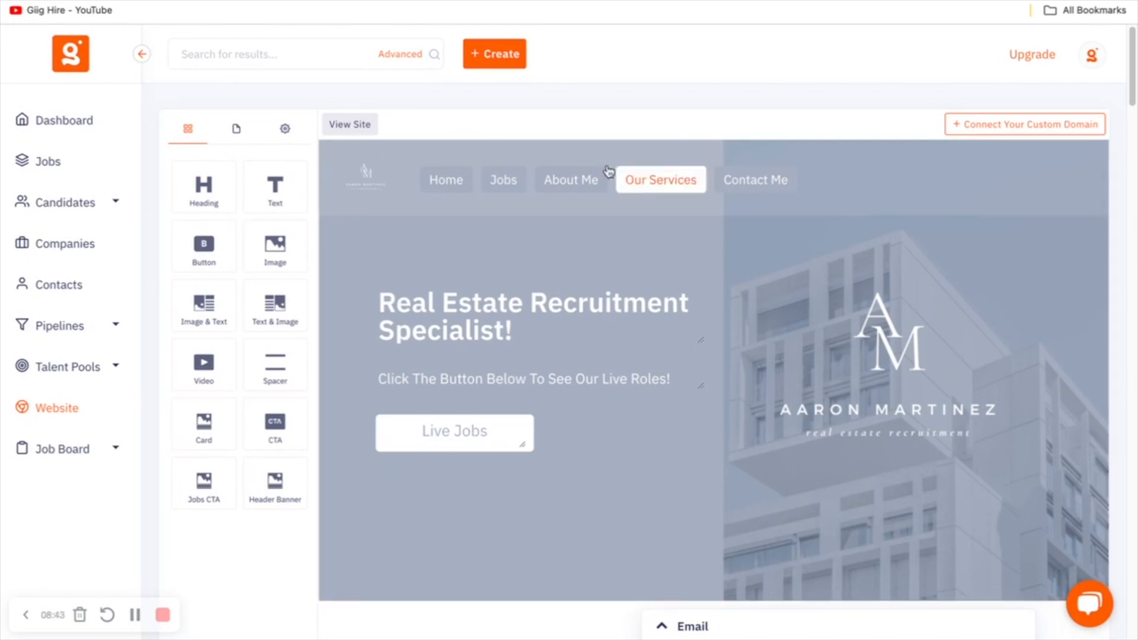
View the live site, test the banner's Live Jobs button and return to the home page.
{"action": "left_click", "coordinate": [357, 132]}
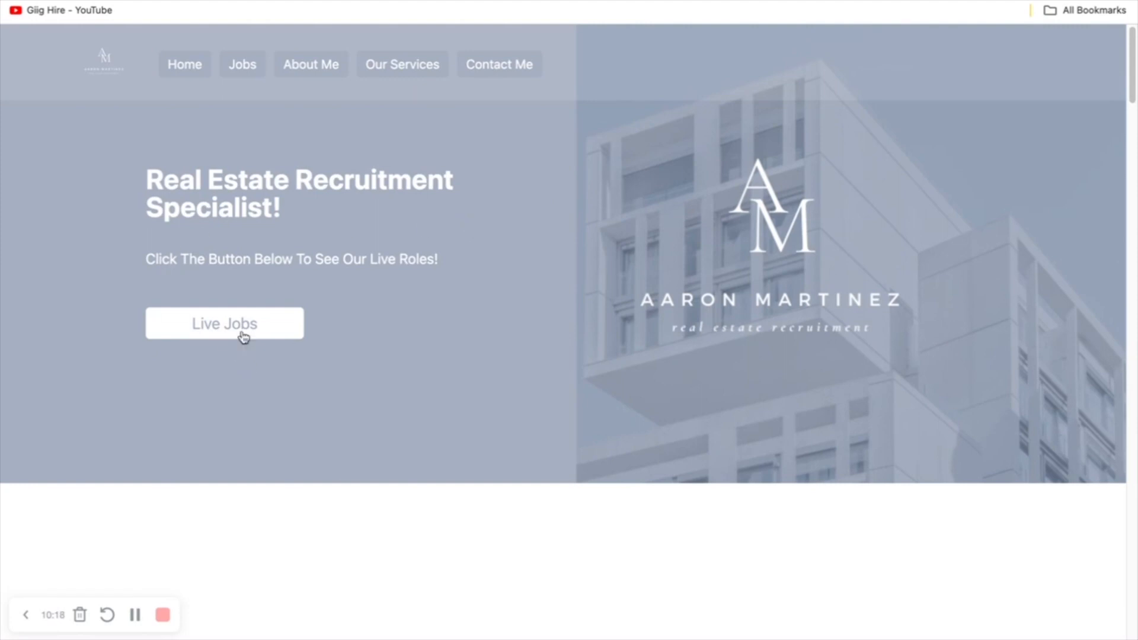
{"action": "left_click", "coordinate": [259, 332]}
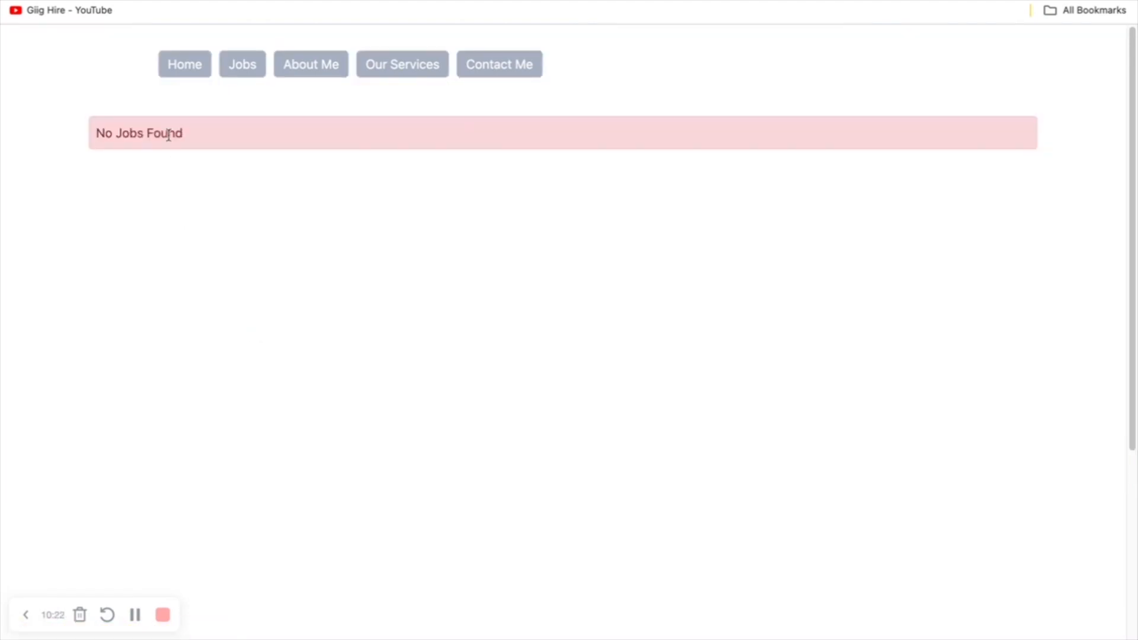
{"action": "left_click", "coordinate": [171, 71]}
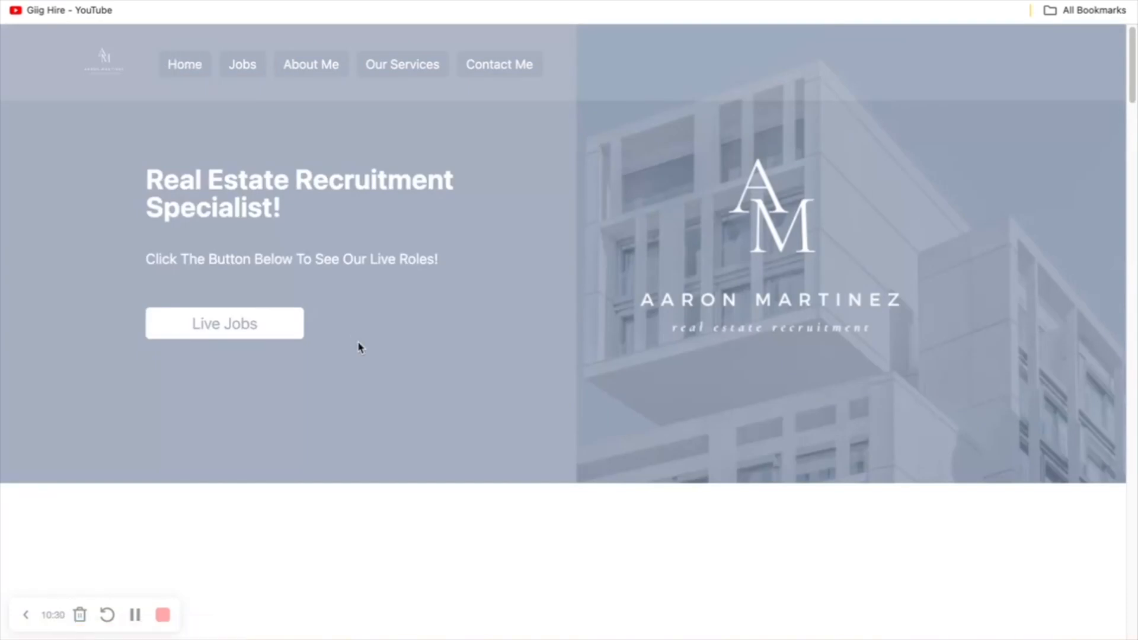